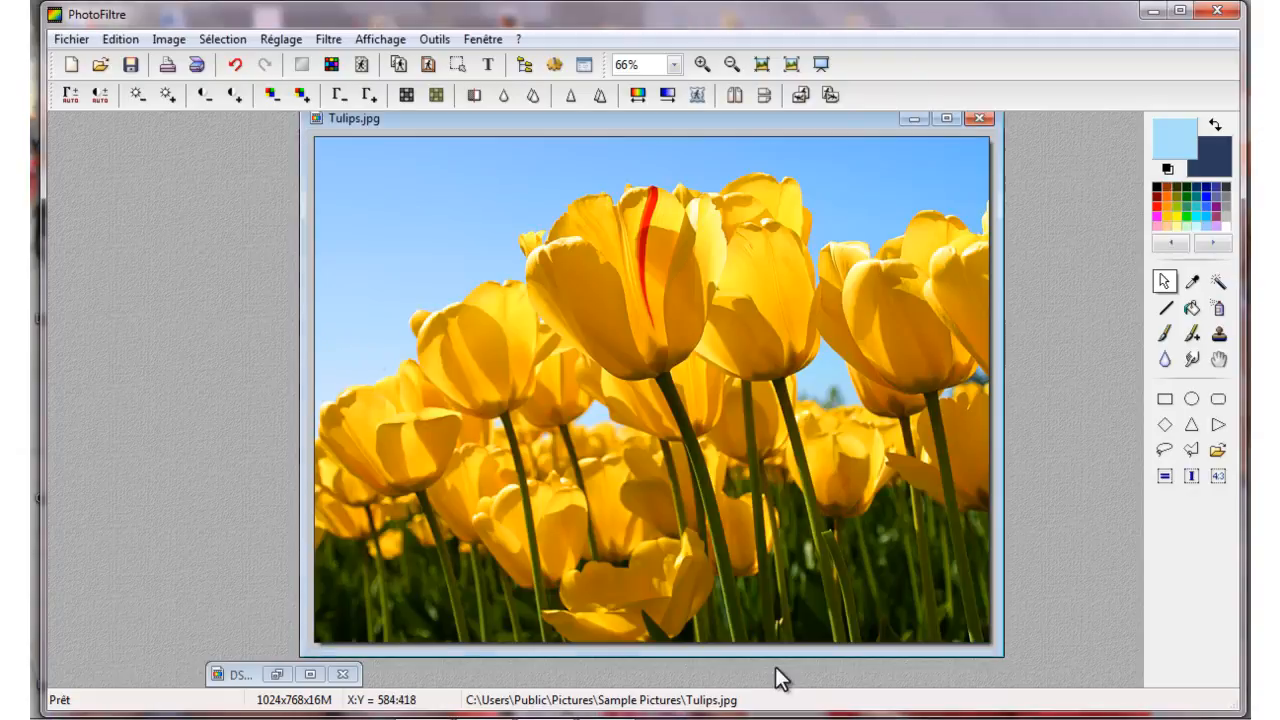
- View the building photo DSC_0133.JPG at full window size and return to the Tulips.jpg image
{"action": "left_click", "coordinate": [314, 676]}
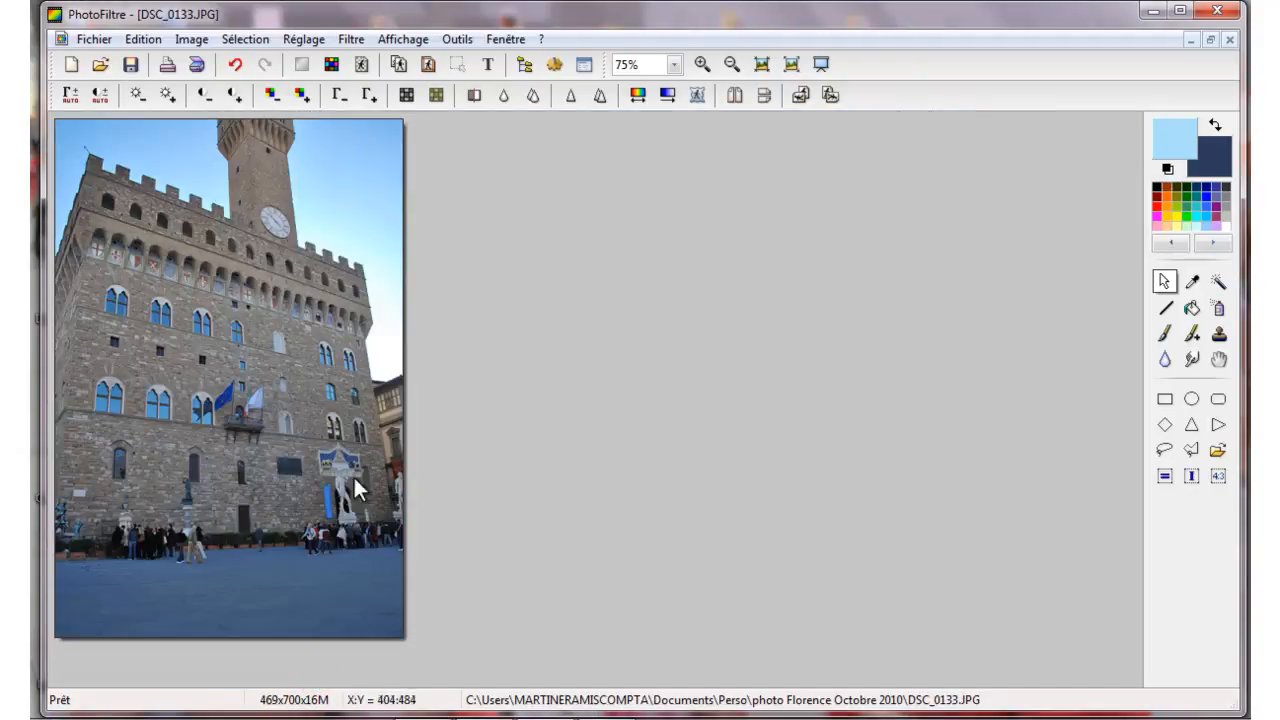
{"action": "left_click", "coordinate": [1187, 41]}
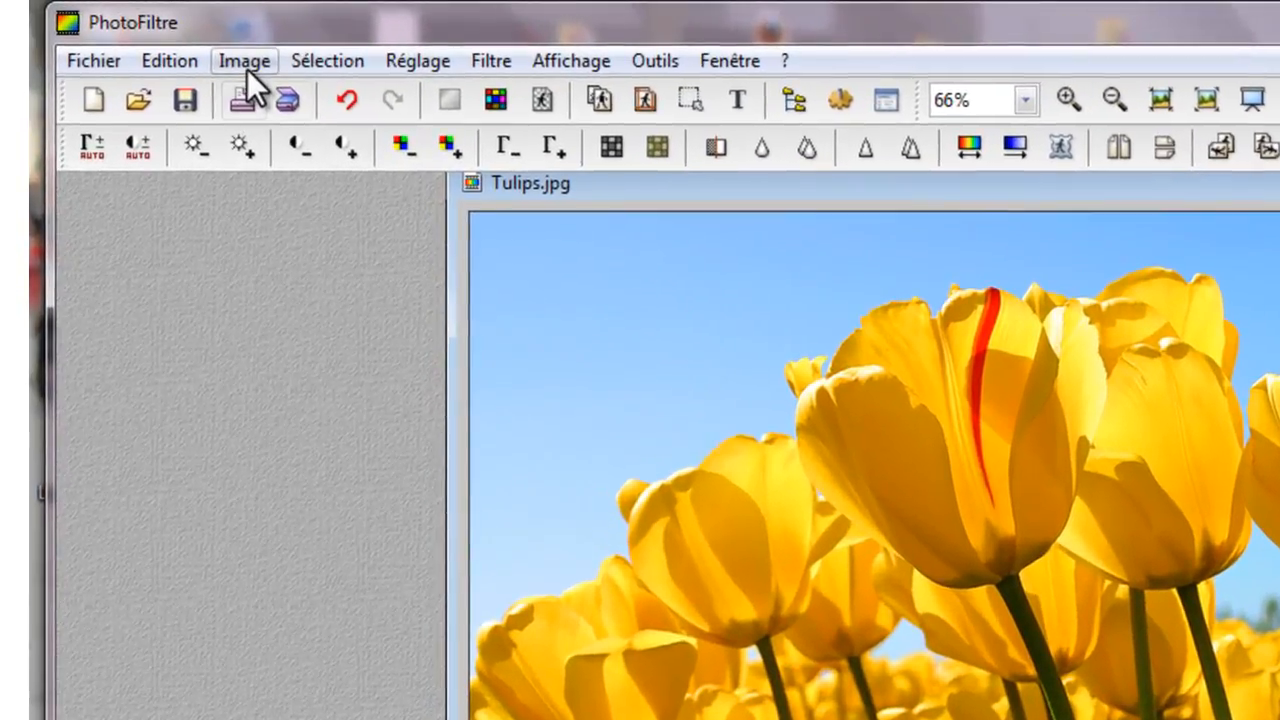
{"action": "left_click", "coordinate": [251, 64]}
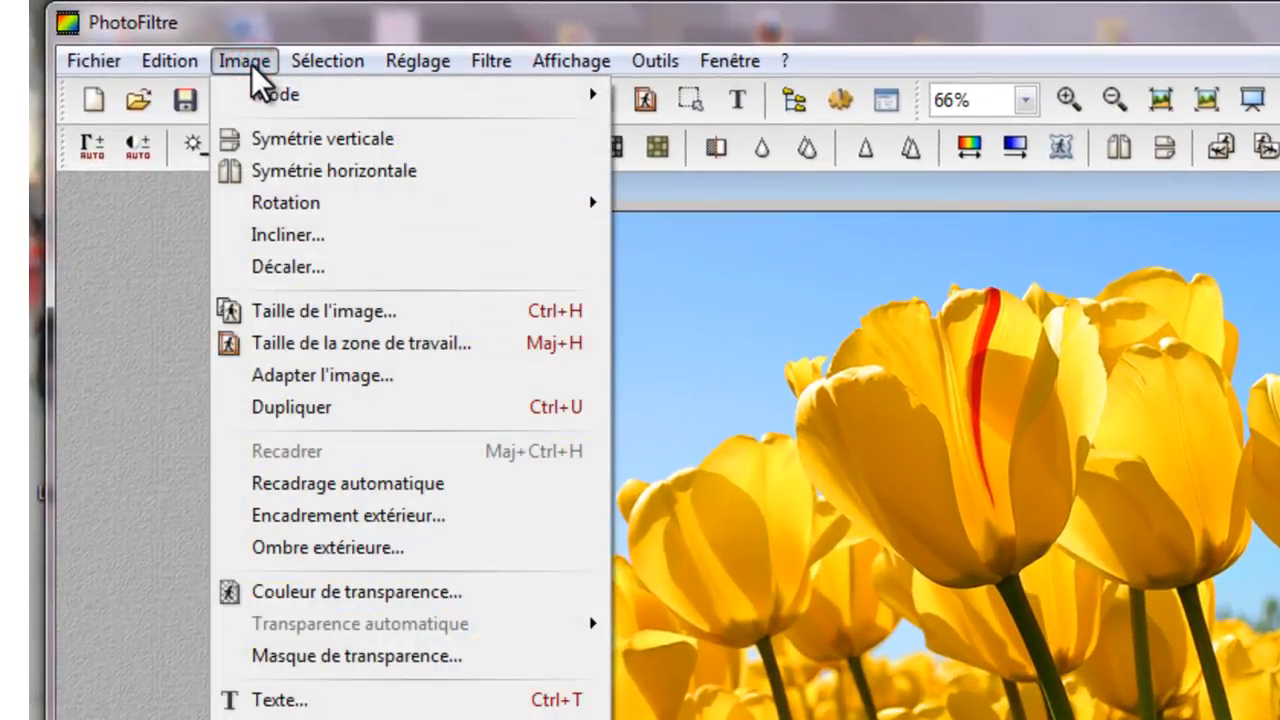
{"action": "left_click", "coordinate": [346, 592]}
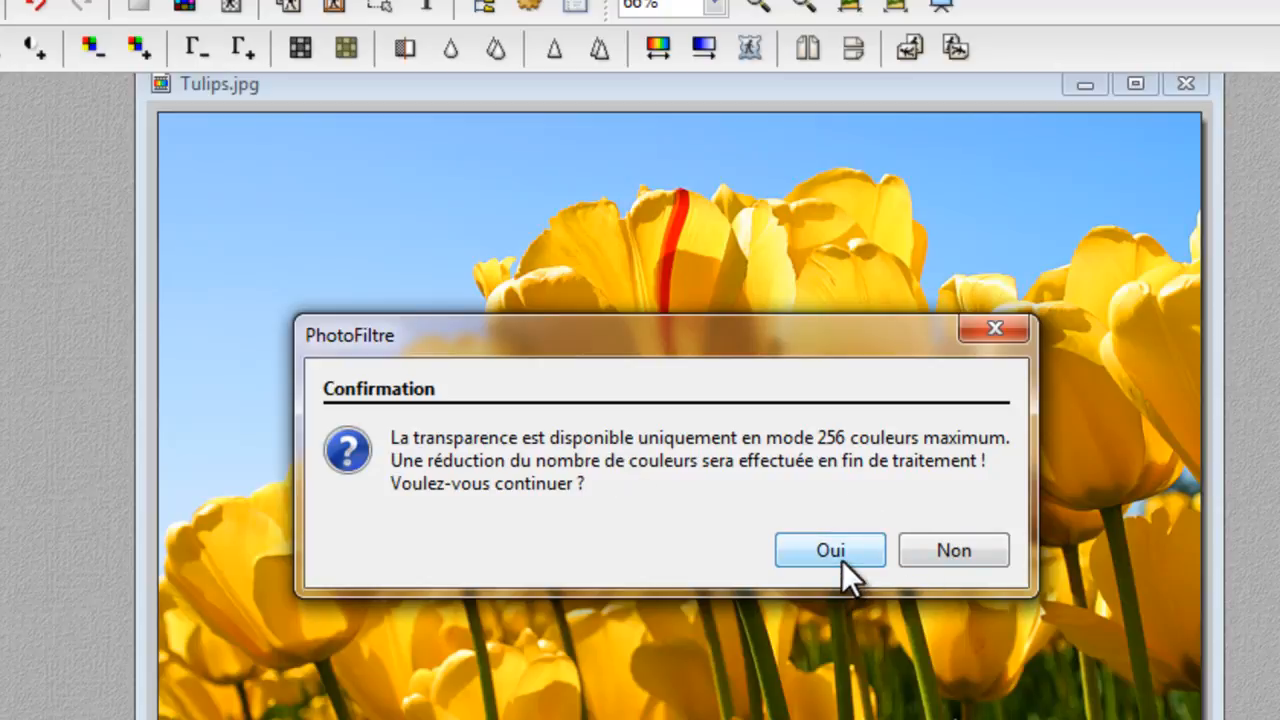
{"action": "left_click", "coordinate": [804, 556]}
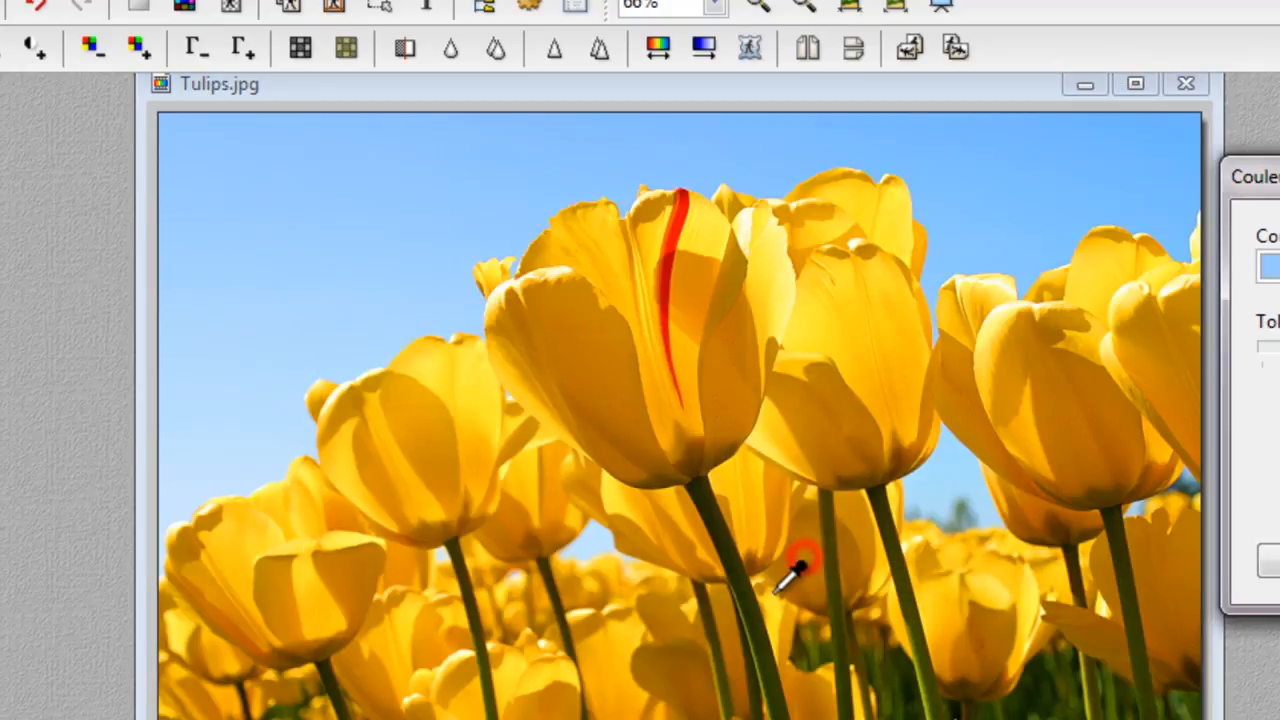
{"action": "left_click_drag", "start_coordinate": [1270, 180], "coordinate": [8, 192]}
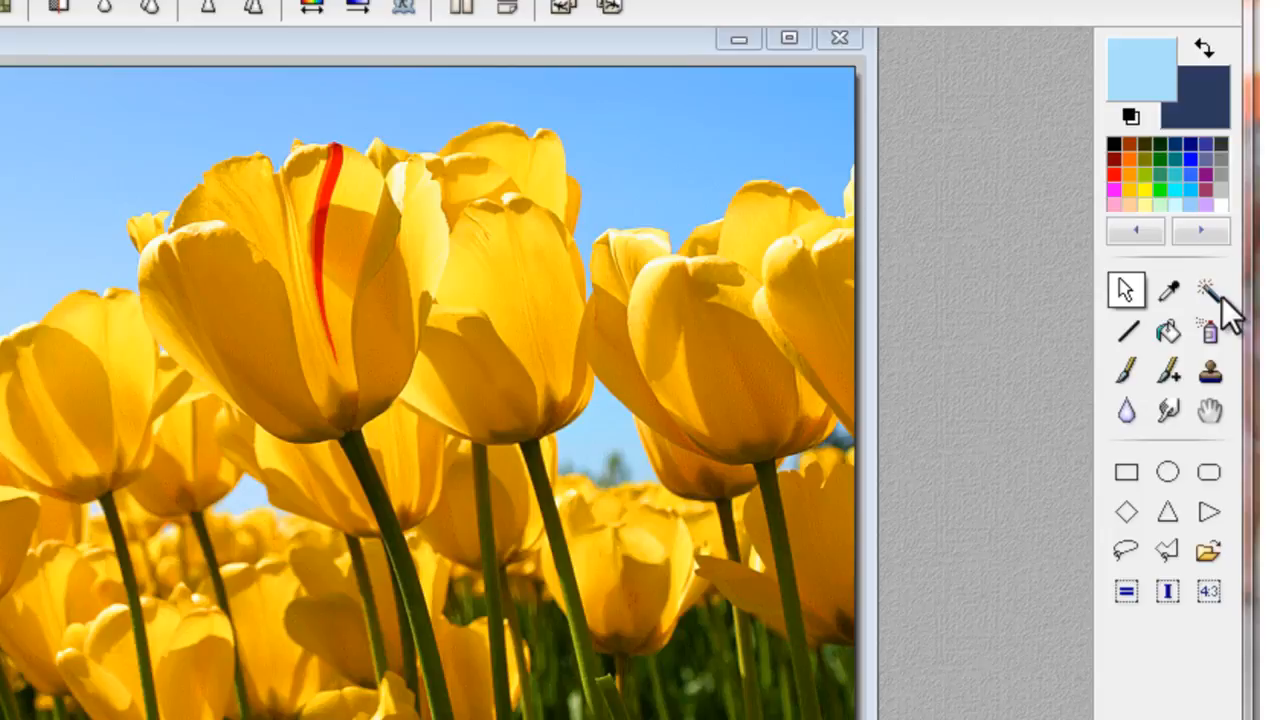
- Sample the sky blue #7CBDFF from Tulips.jpg as the foreground colour with the Pipette tool
{"action": "left_click", "coordinate": [1168, 290]}
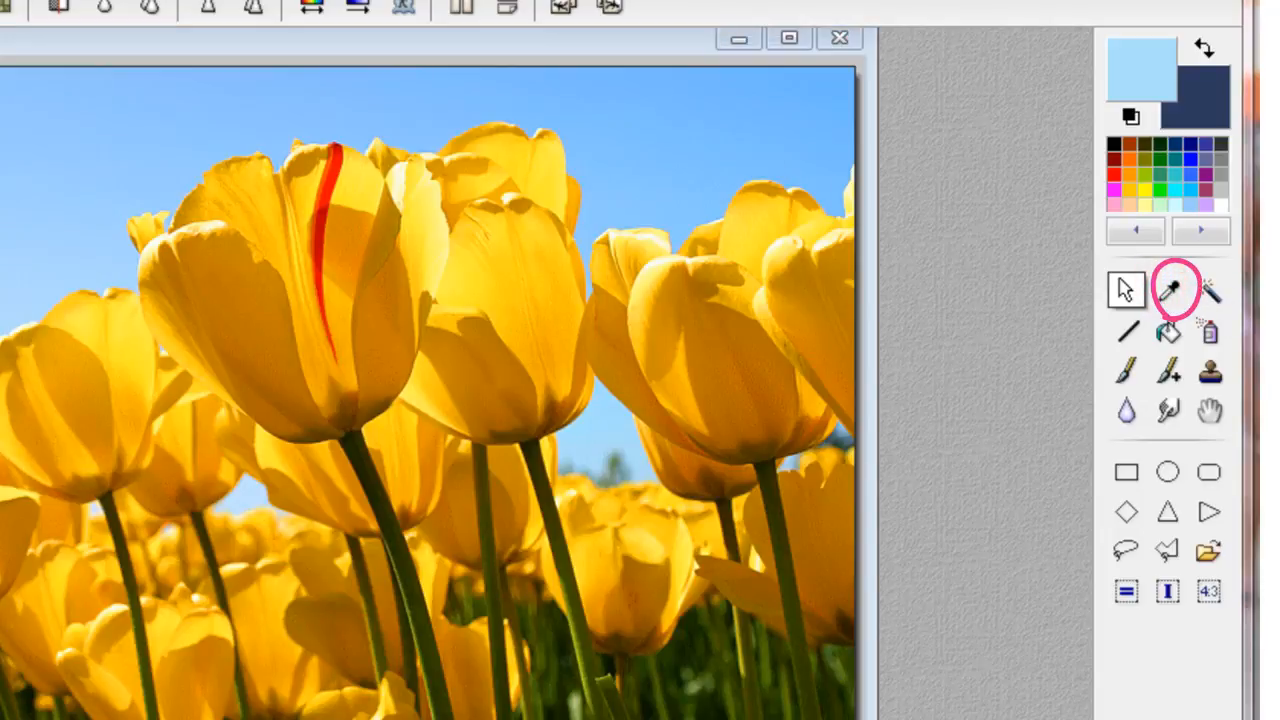
{"action": "left_click", "coordinate": [1170, 292]}
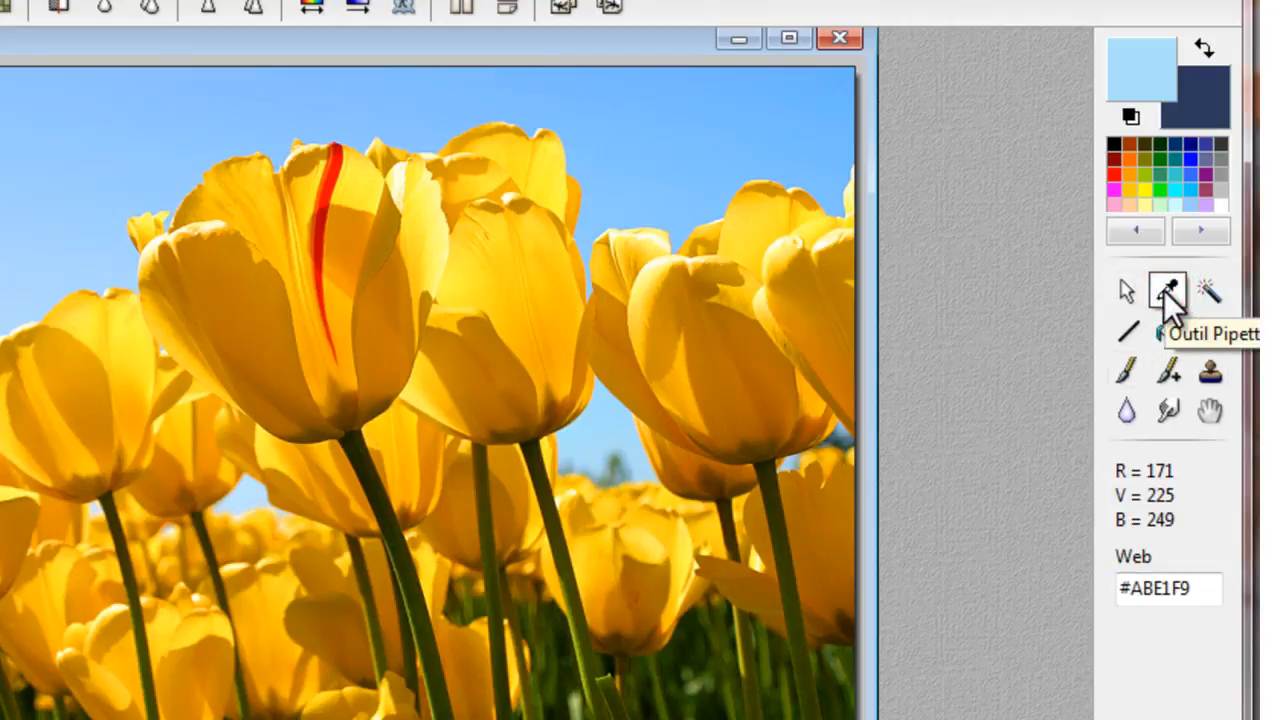
{"action": "left_click", "coordinate": [624, 94]}
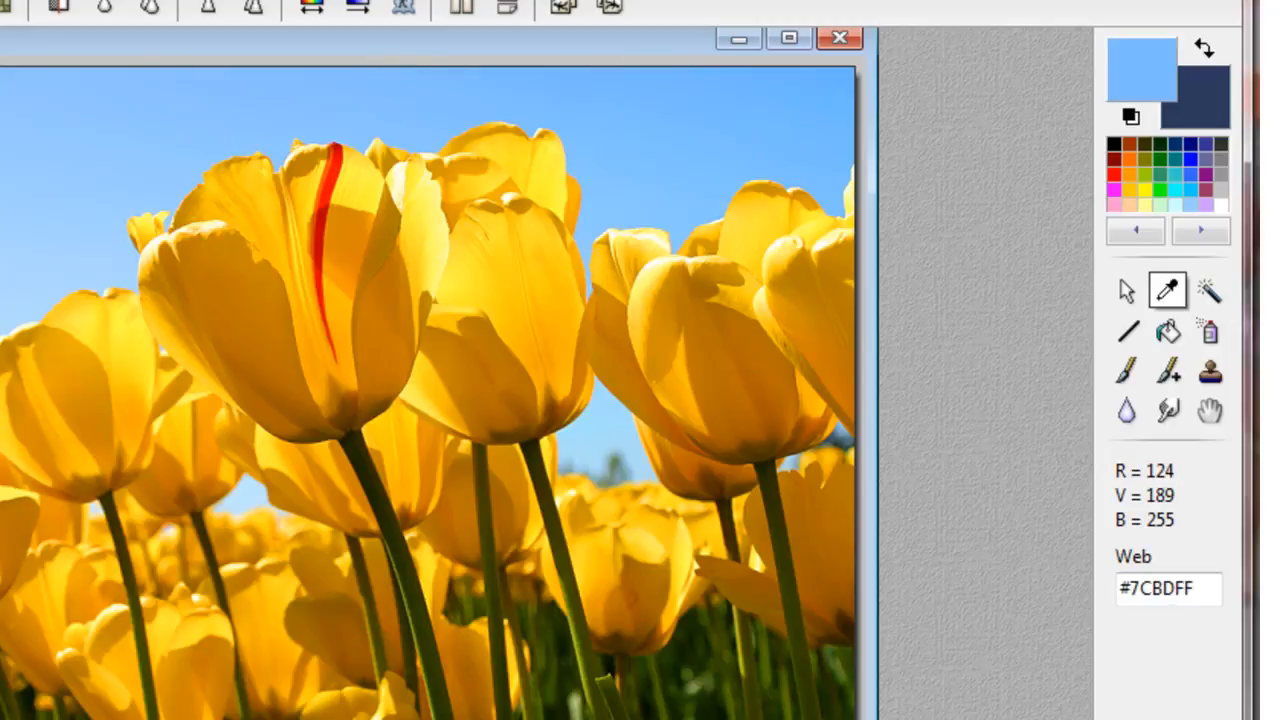
- Start making the sky colour of Tulips.jpg transparent, accepting the reduction to 256 colours, and preview it at tolerance 22
{"action": "left_click", "coordinate": [86, 13]}
{"action": "left_click", "coordinate": [220, 446]}
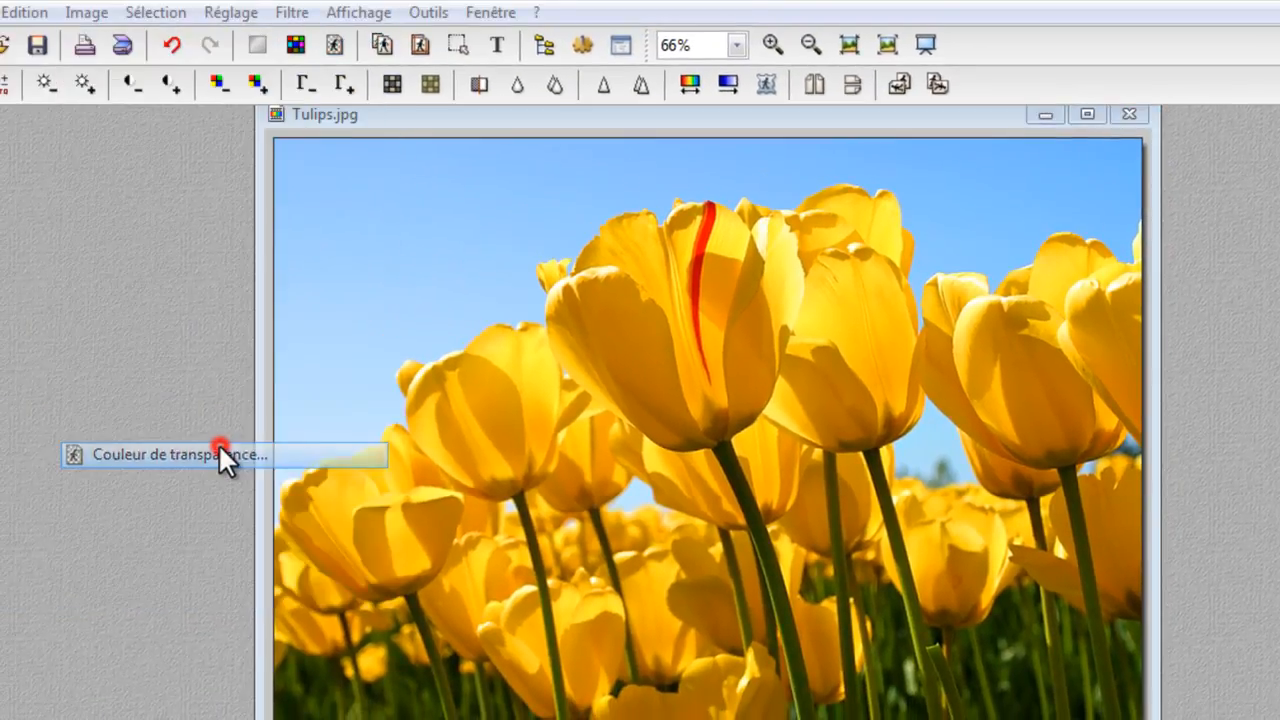
{"action": "left_click", "coordinate": [828, 504]}
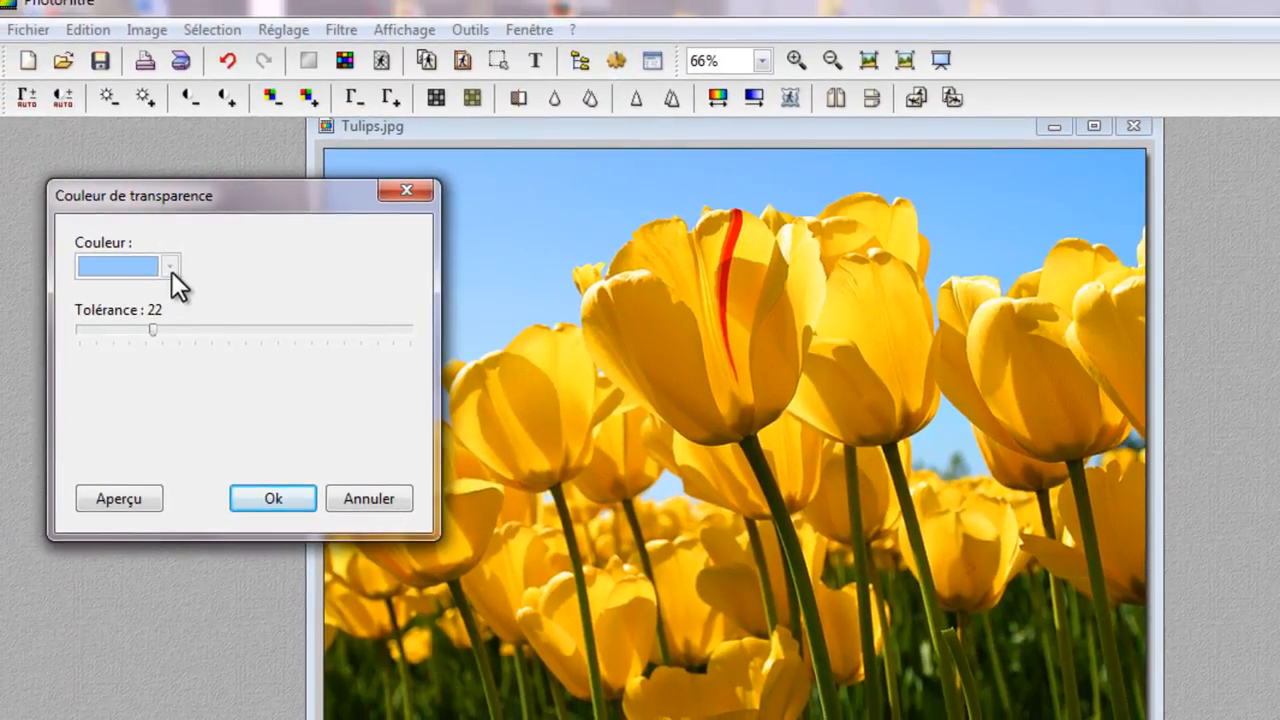
{"action": "left_click_drag", "start_coordinate": [224, 204], "coordinate": [846, 394]}
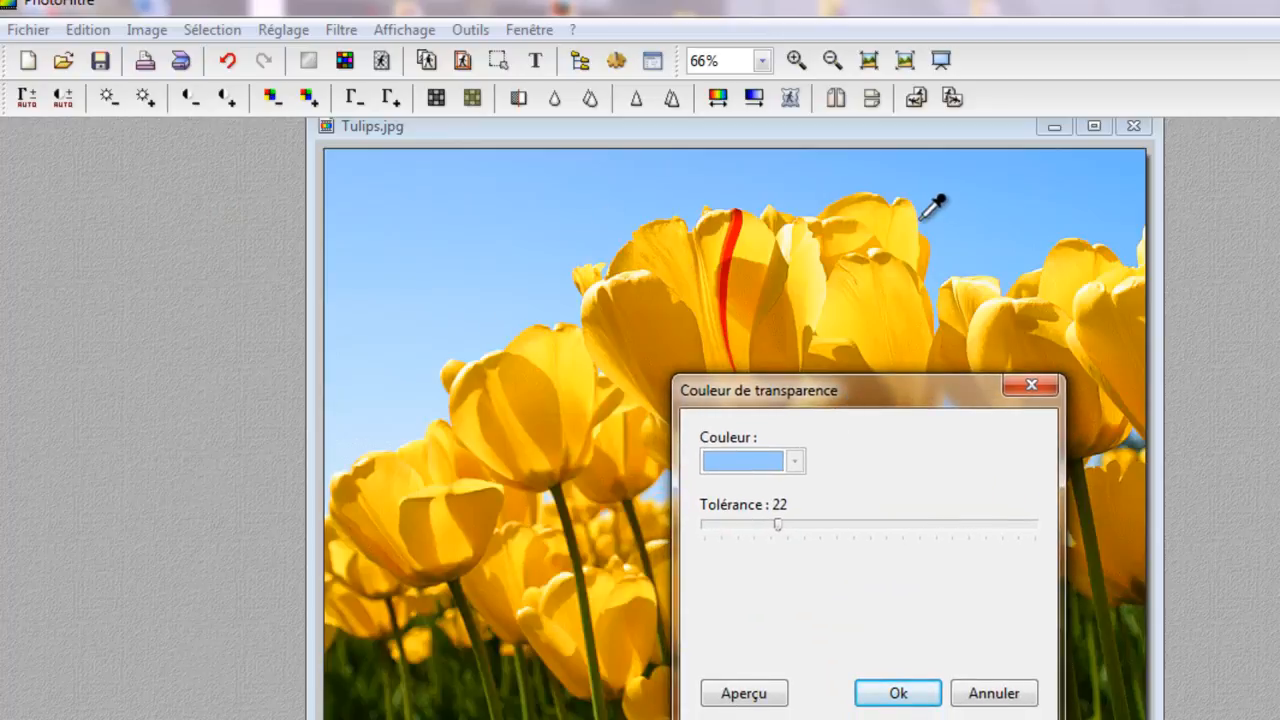
{"action": "left_click", "coordinate": [745, 693]}
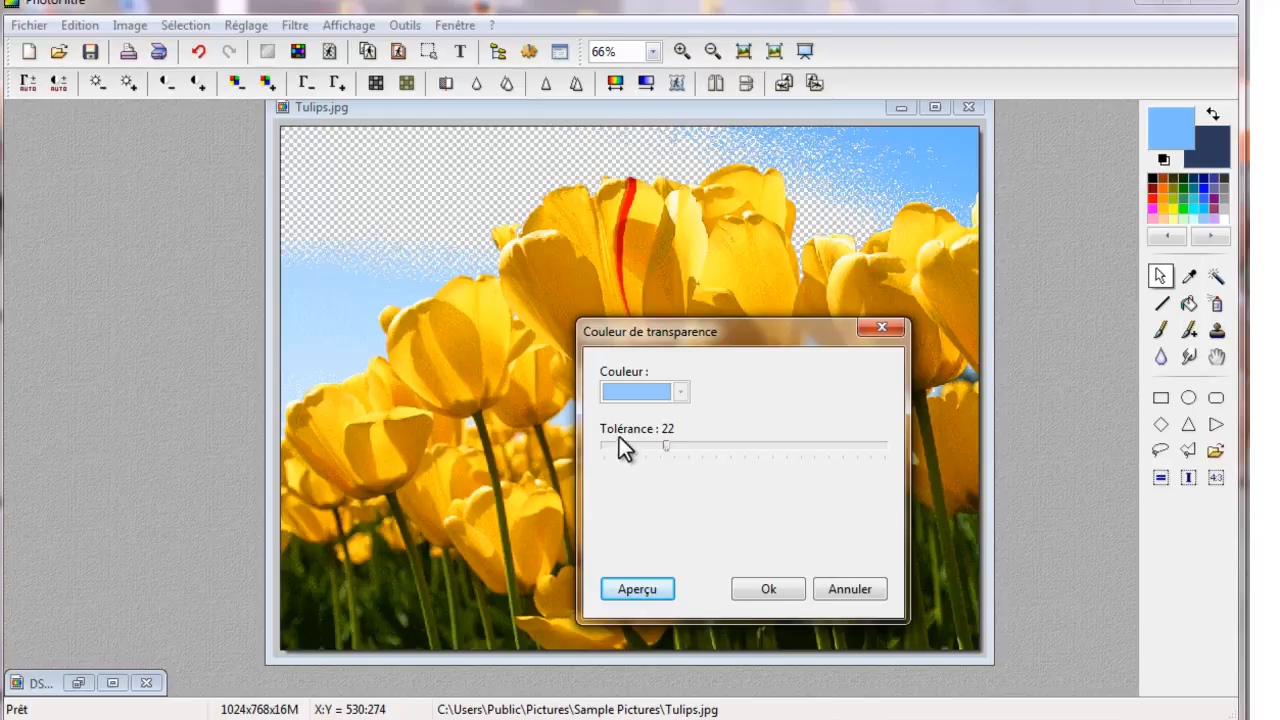
- Raise the transparency colour's tolerance in stages to 40, 44 and 53, previewing the sky removal at each value
{"action": "left_click_drag", "start_coordinate": [667, 448], "coordinate": [687, 446]}
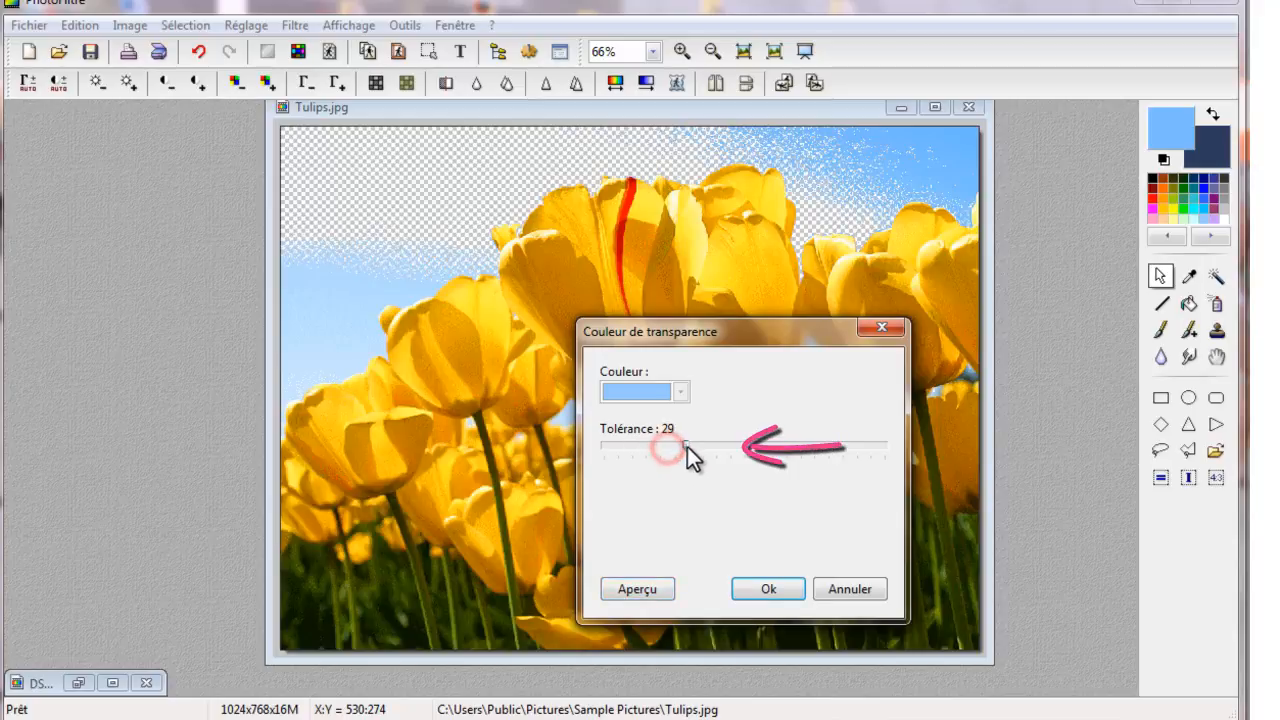
{"action": "left_click", "coordinate": [652, 594]}
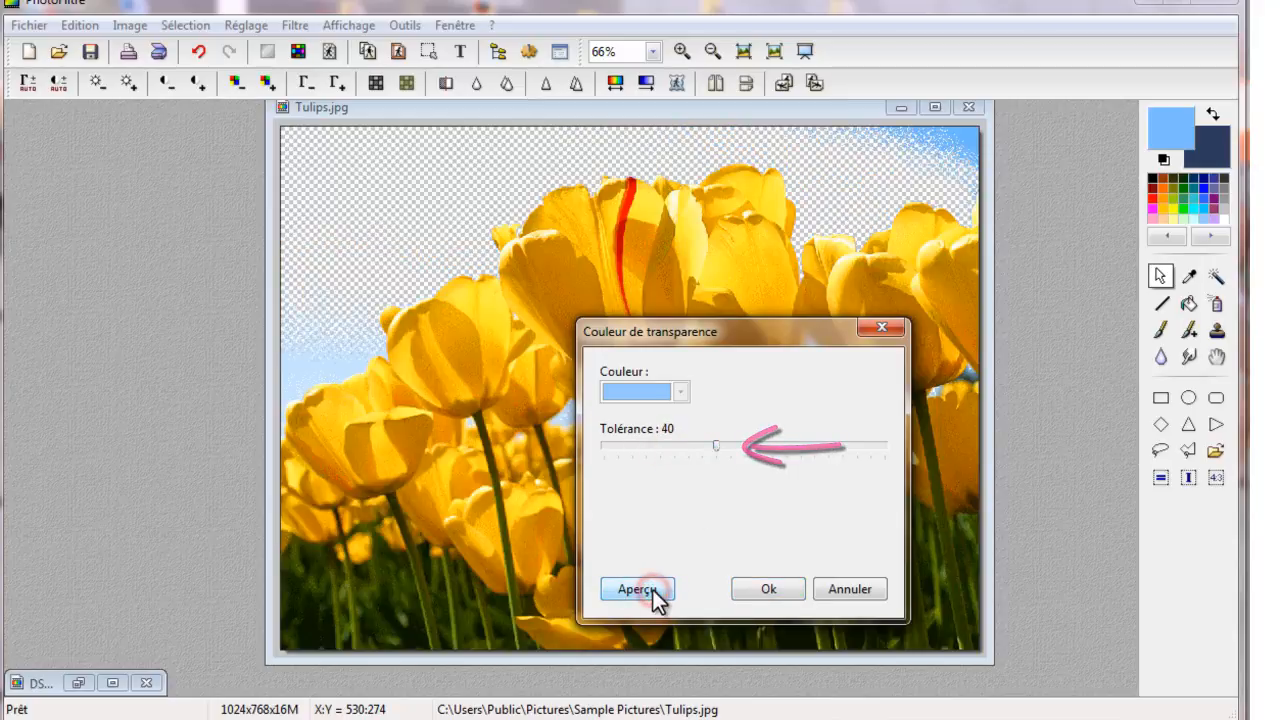
{"action": "left_click", "coordinate": [716, 449]}
{"action": "left_click_drag", "start_coordinate": [716, 449], "coordinate": [726, 449]}
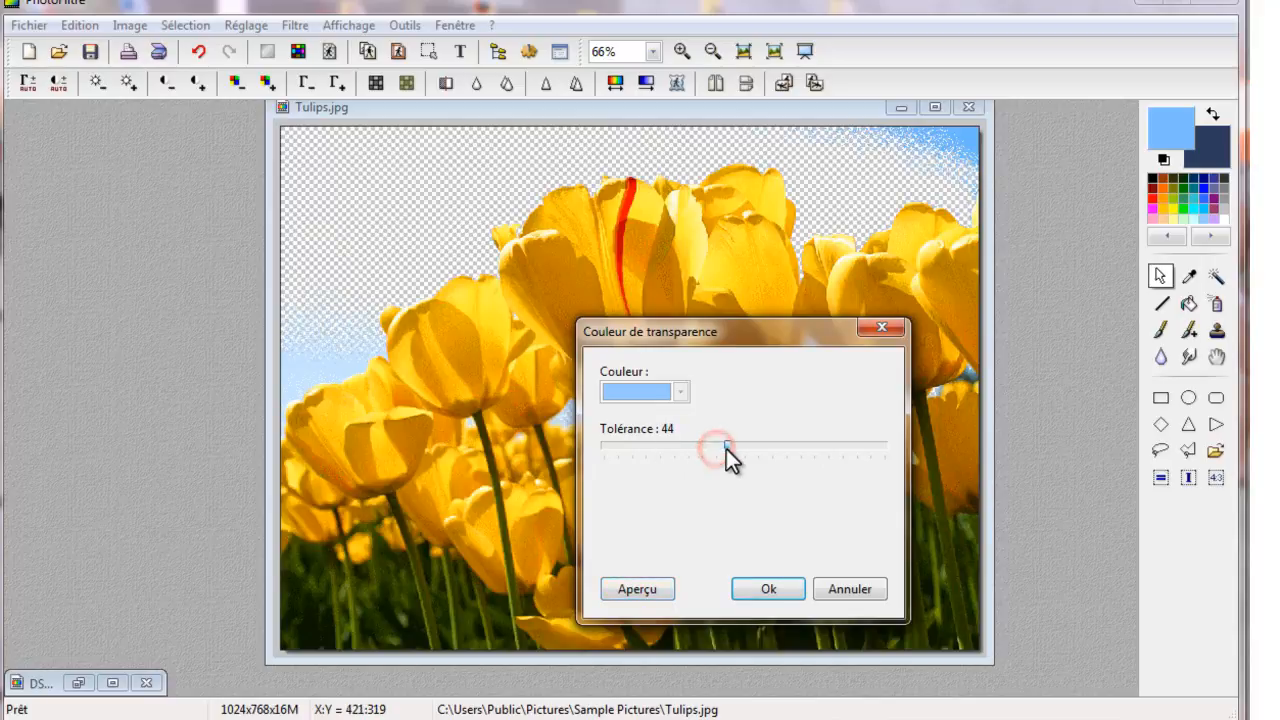
{"action": "left_click", "coordinate": [638, 590]}
{"action": "left_click_drag", "start_coordinate": [728, 449], "coordinate": [753, 449]}
{"action": "left_click", "coordinate": [640, 590]}
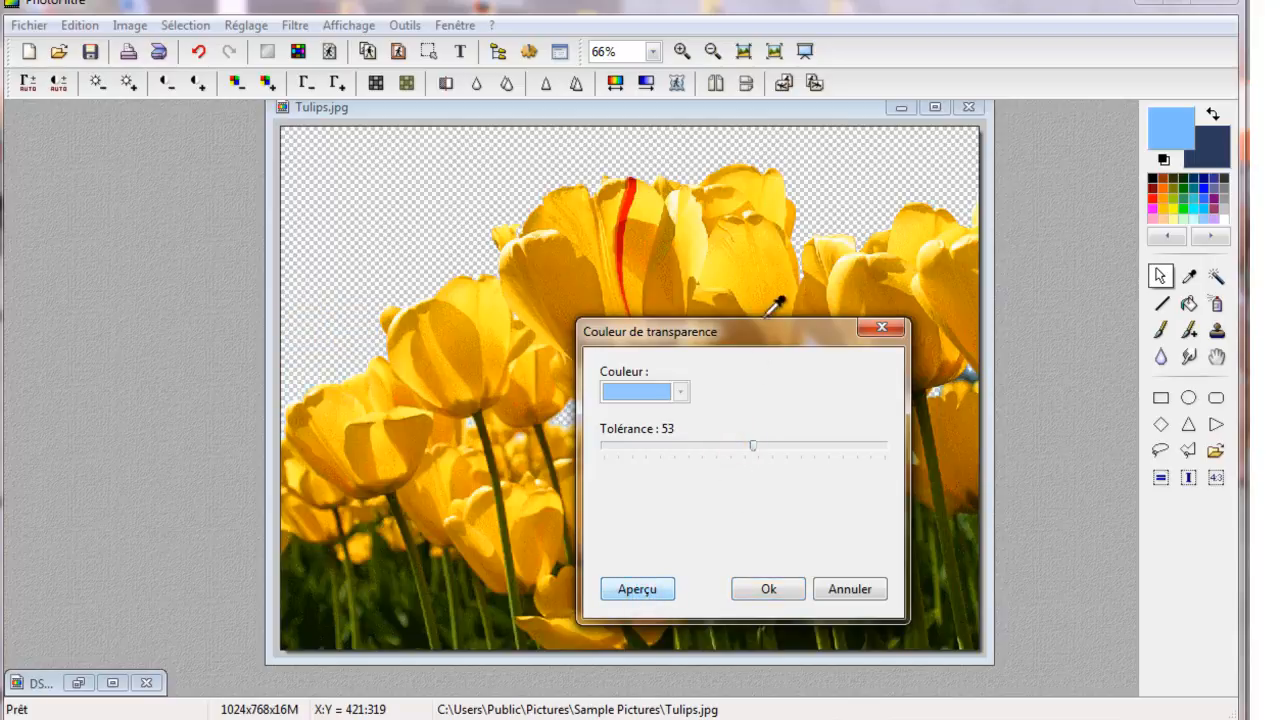
- Uncover the image, raise the transparency tolerance to 57 and on to 60 with previews, and apply the transparency
{"action": "left_click_drag", "start_coordinate": [752, 343], "coordinate": [649, 532]}
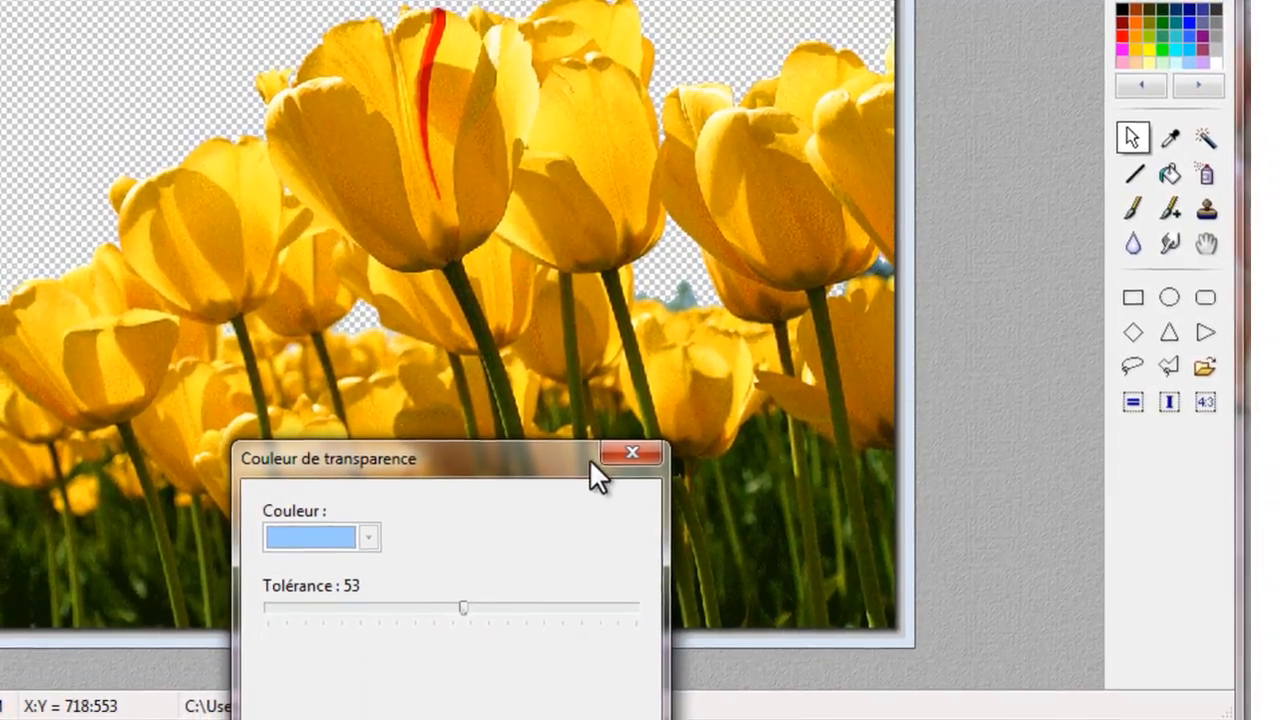
{"action": "left_click_drag", "start_coordinate": [589, 458], "coordinate": [3, 0]}
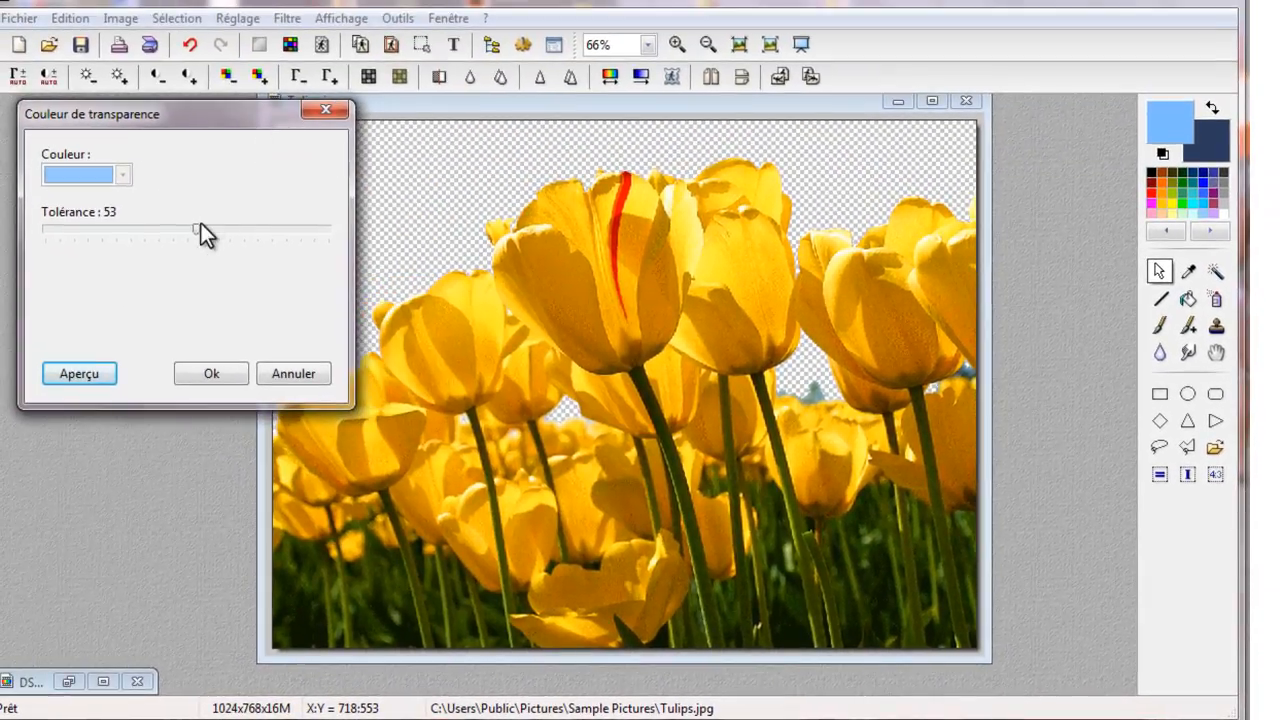
{"action": "left_click_drag", "start_coordinate": [201, 223], "coordinate": [209, 229]}
{"action": "left_click", "coordinate": [100, 381]}
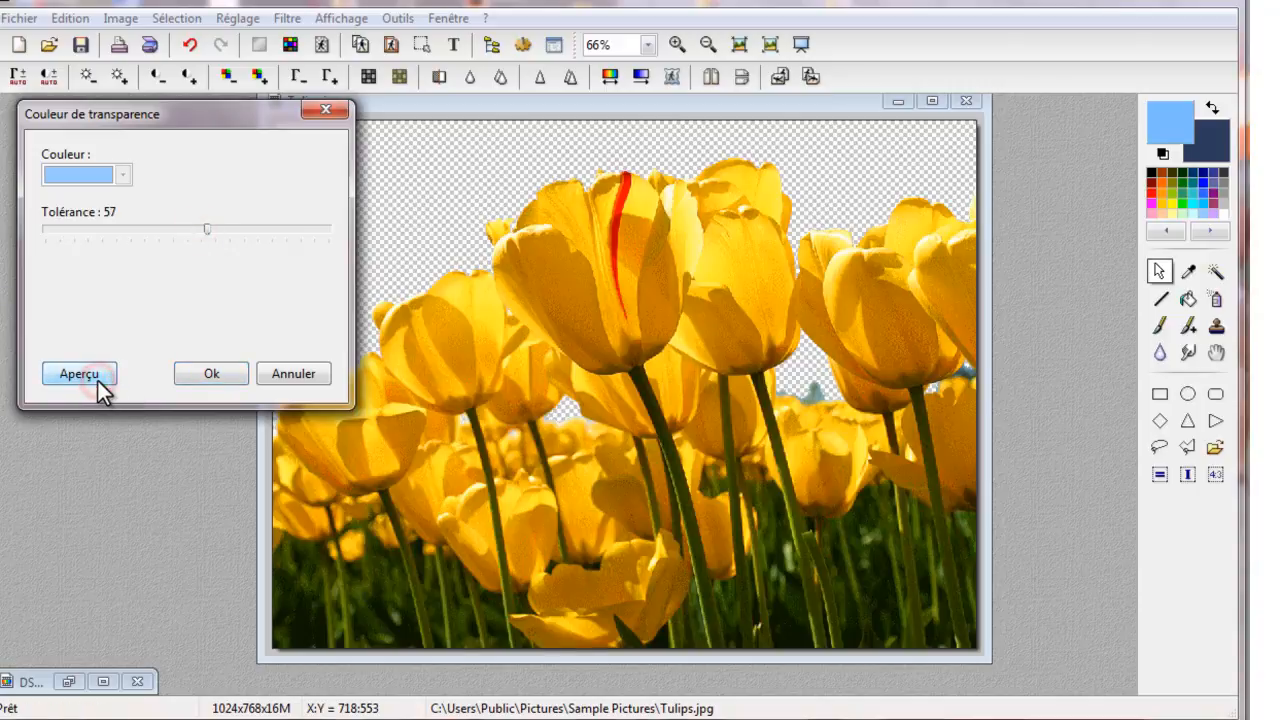
{"action": "left_click_drag", "start_coordinate": [208, 231], "coordinate": [217, 229]}
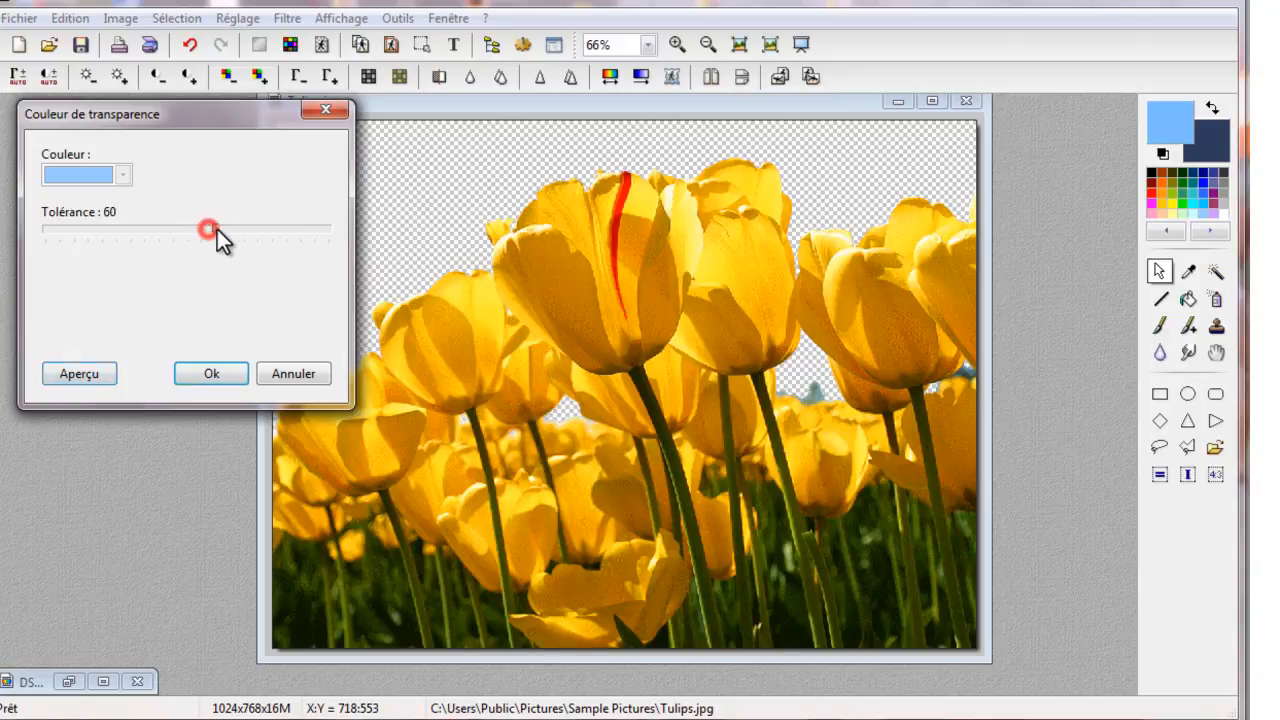
{"action": "left_click", "coordinate": [100, 375]}
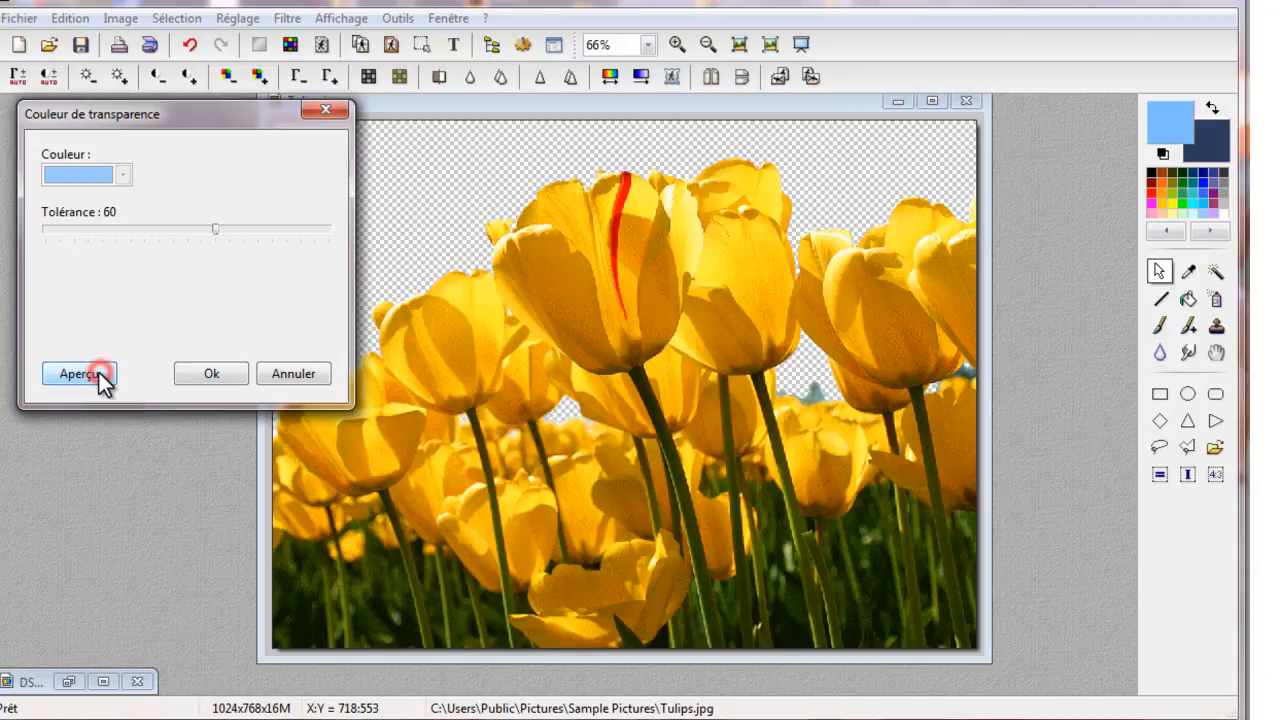
{"action": "left_click", "coordinate": [226, 378]}
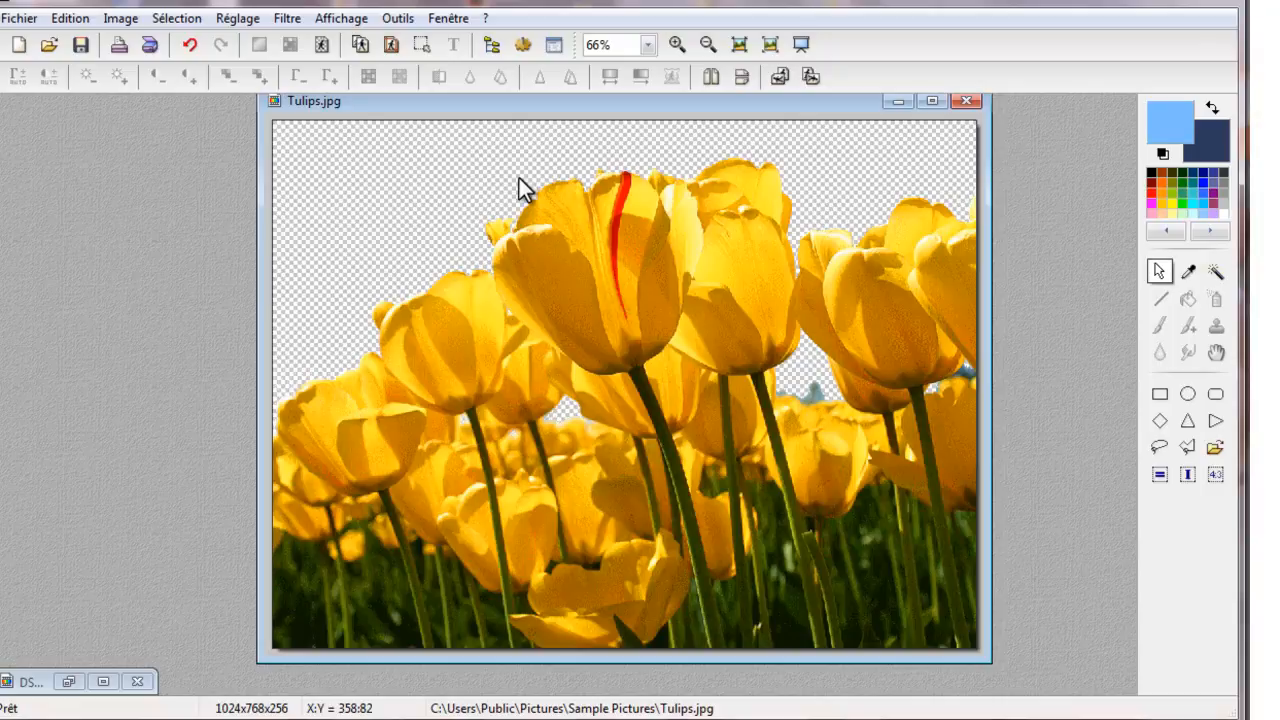
- Copy the entire transparent Tulips.jpg image and paste it over the building photo DSC_0133.JPG
{"action": "key", "text": "ctrl+a"}
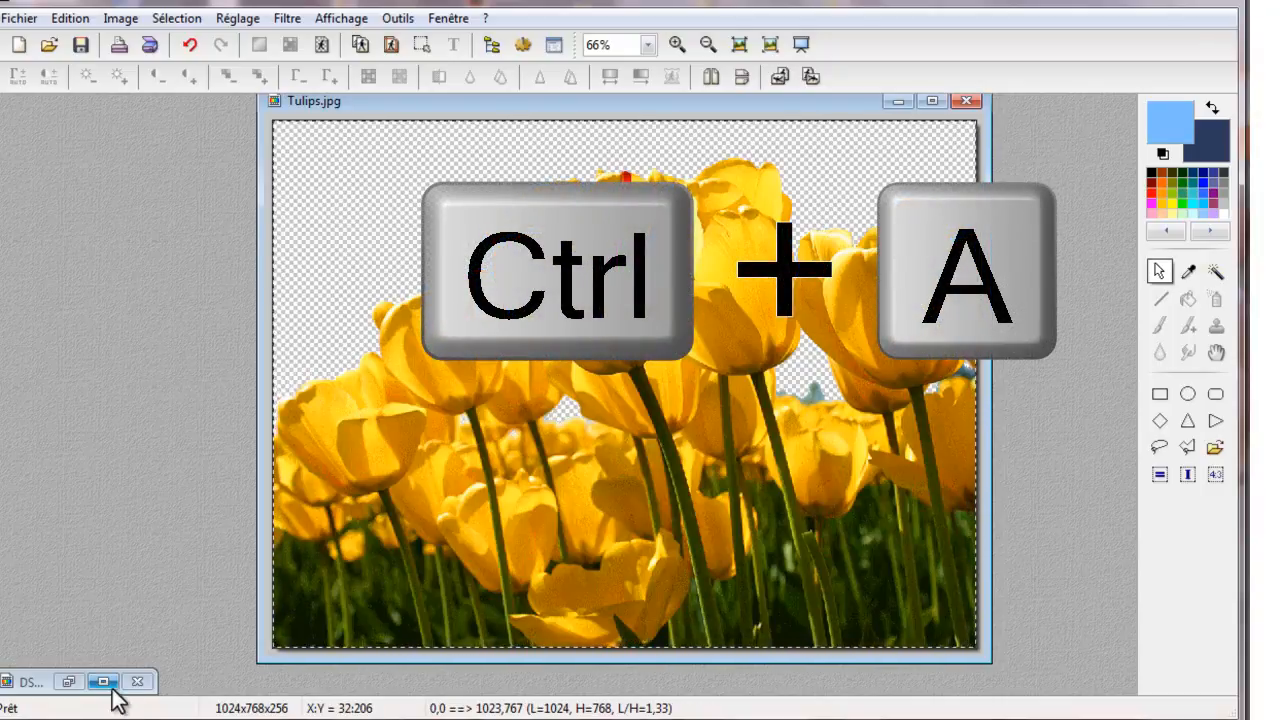
{"action": "key", "text": "ctrl+c"}
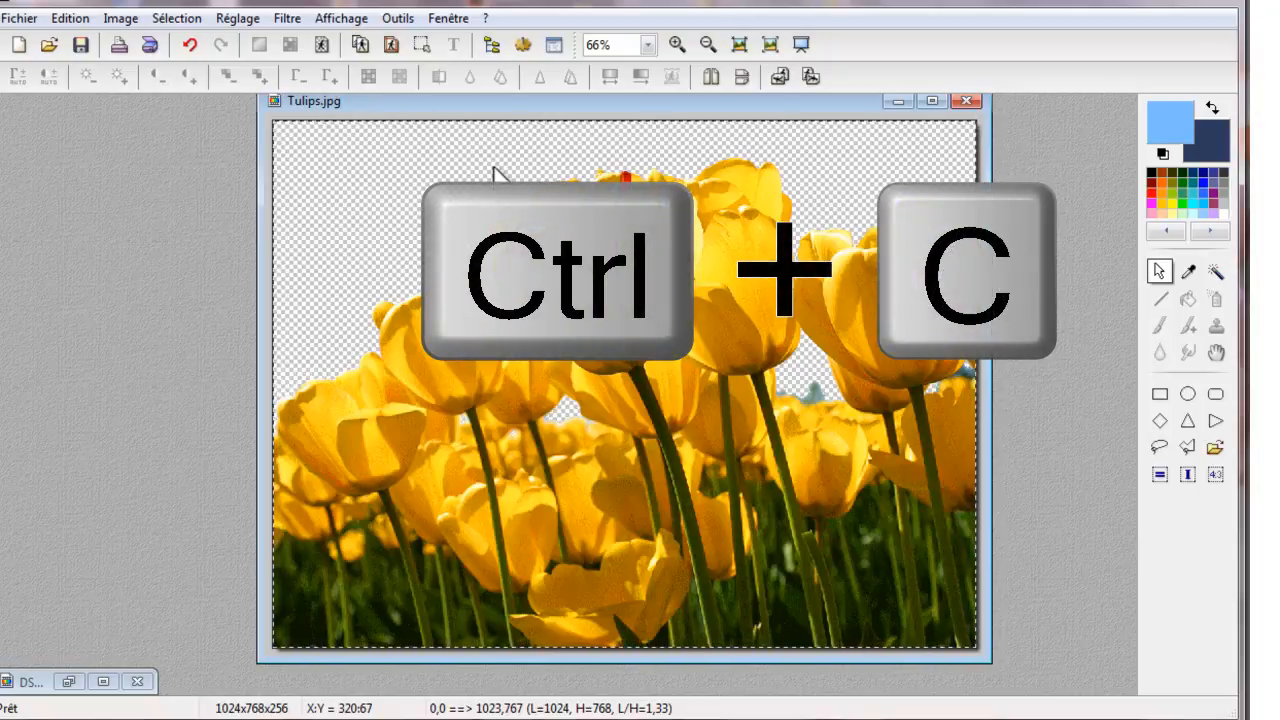
{"action": "left_click", "coordinate": [80, 19]}
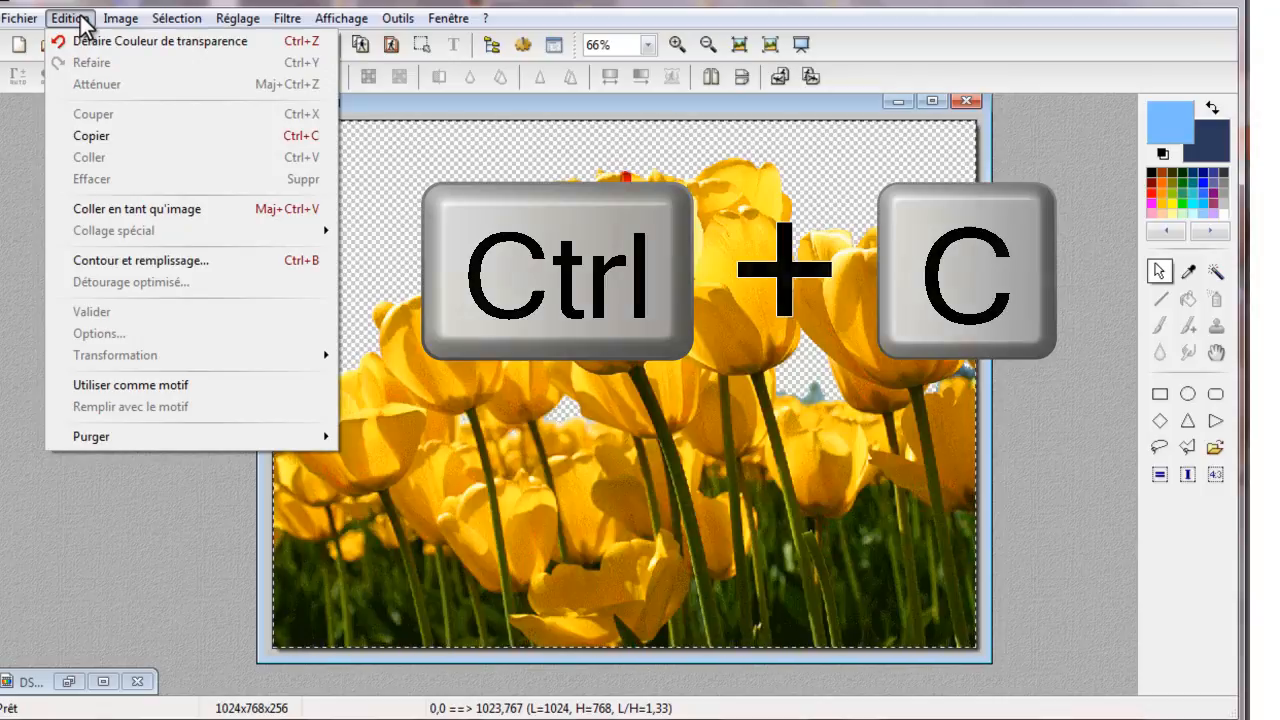
{"action": "left_click", "coordinate": [107, 681]}
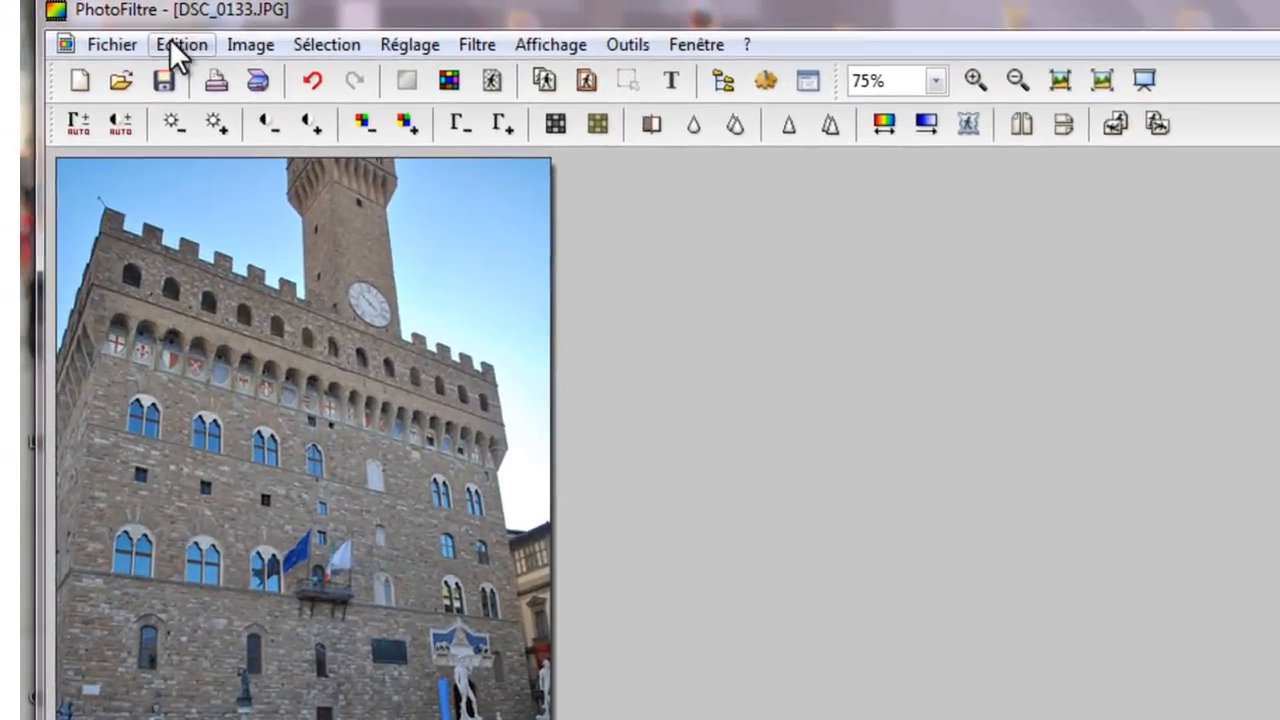
{"action": "left_click", "coordinate": [173, 44]}
{"action": "left_click", "coordinate": [250, 243]}
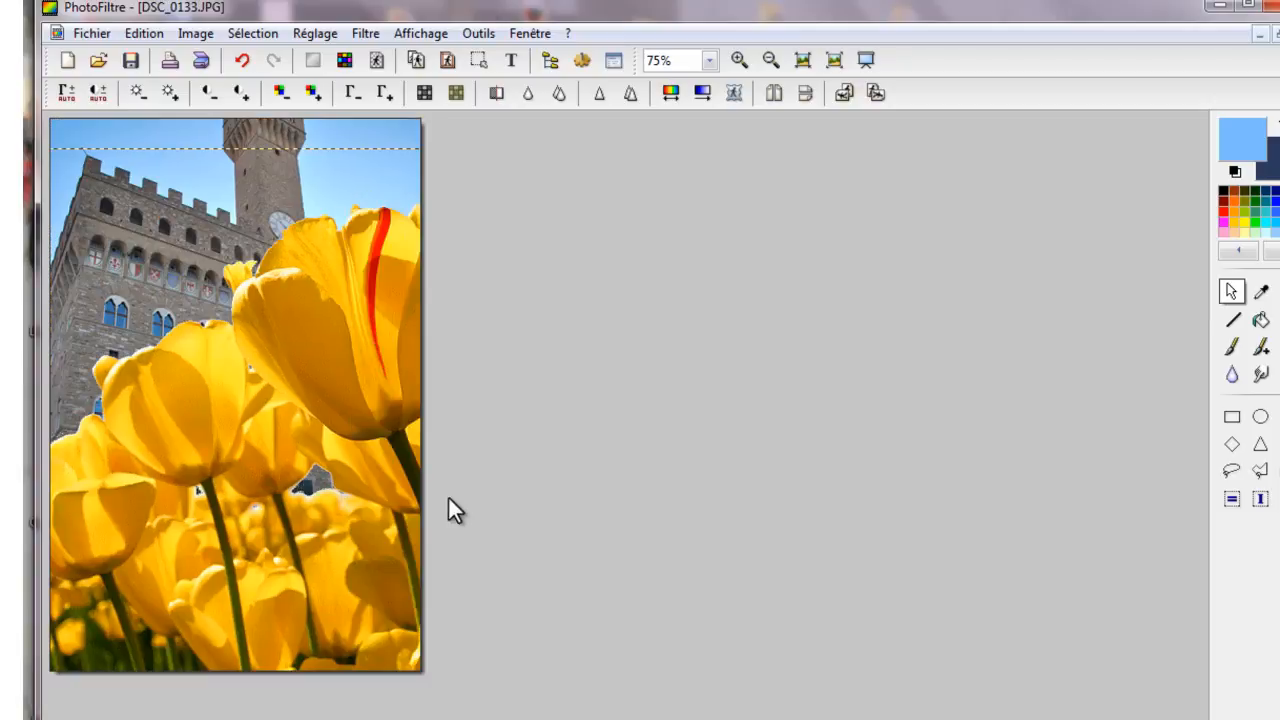
- Undo the tulip paste in DSC_0133.JPG and undo the transparency colour in Tulips.jpg
{"action": "key", "text": "ctrl+z"}
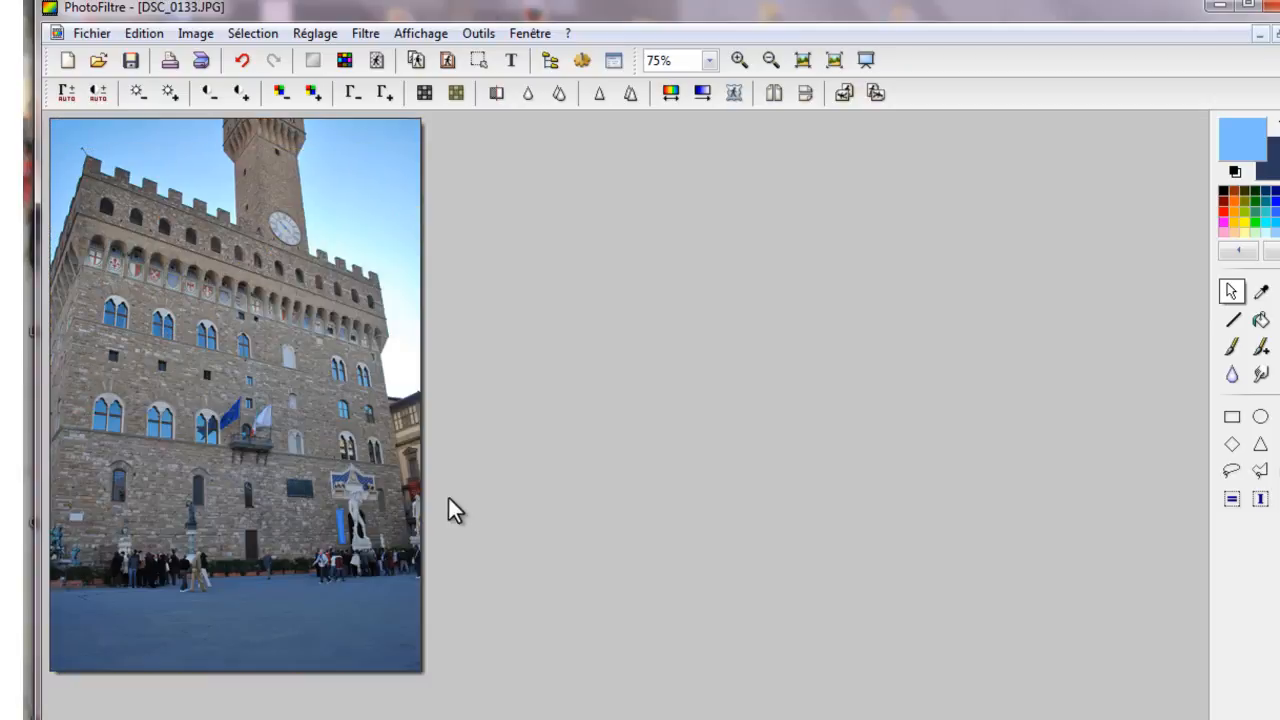
{"action": "left_click", "coordinate": [1258, 34]}
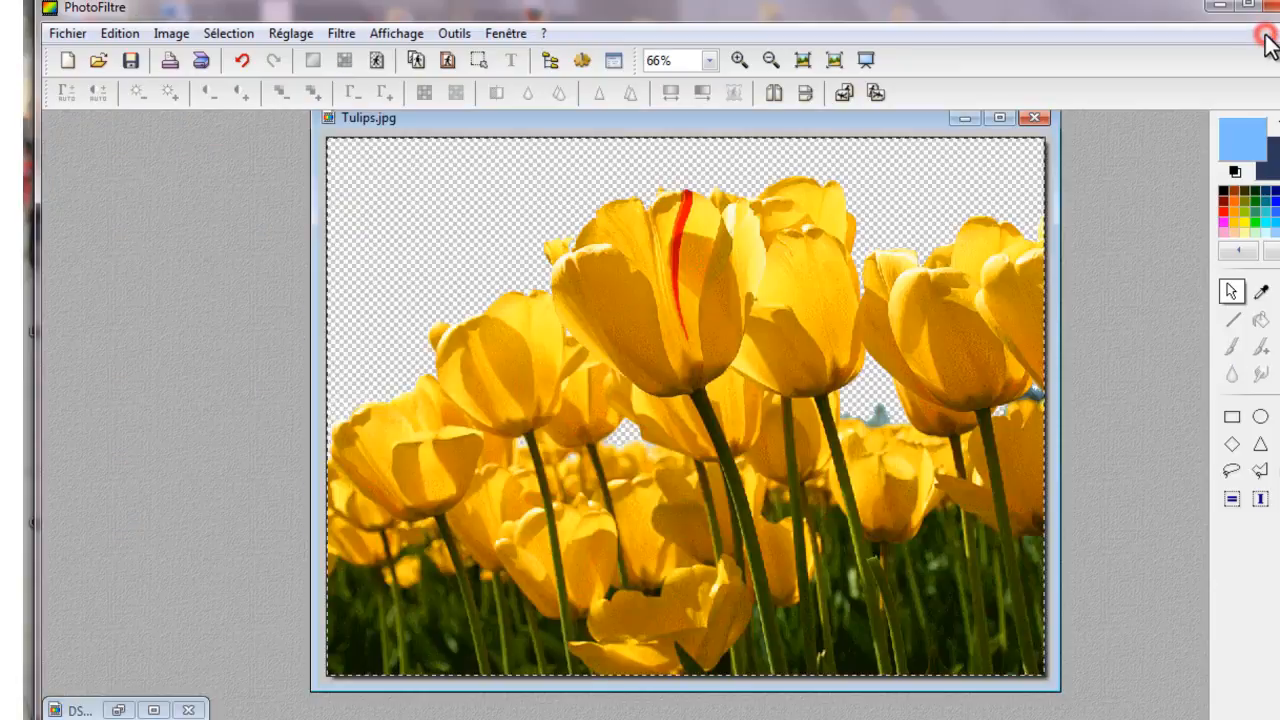
{"action": "left_click", "coordinate": [244, 61]}
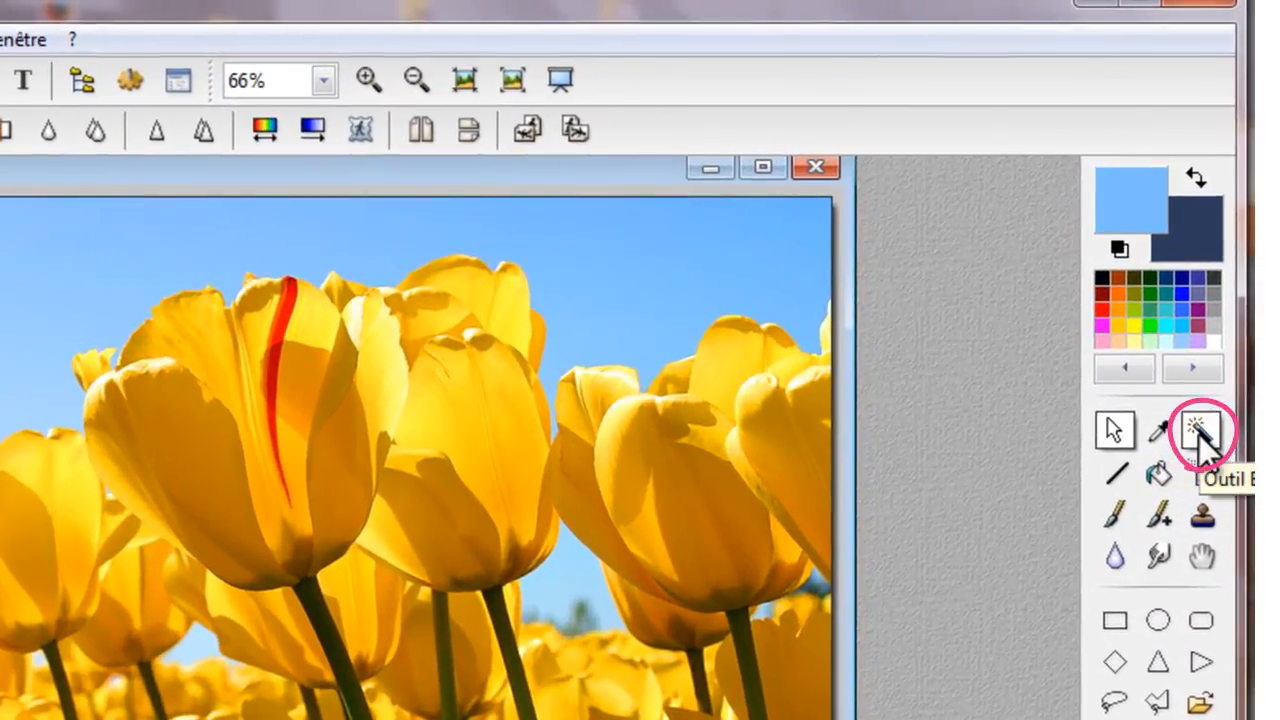
- Select the sky in Tulips.jpg using the Magic Wand tool with a tolerance of 81
{"action": "left_click", "coordinate": [1201, 433]}
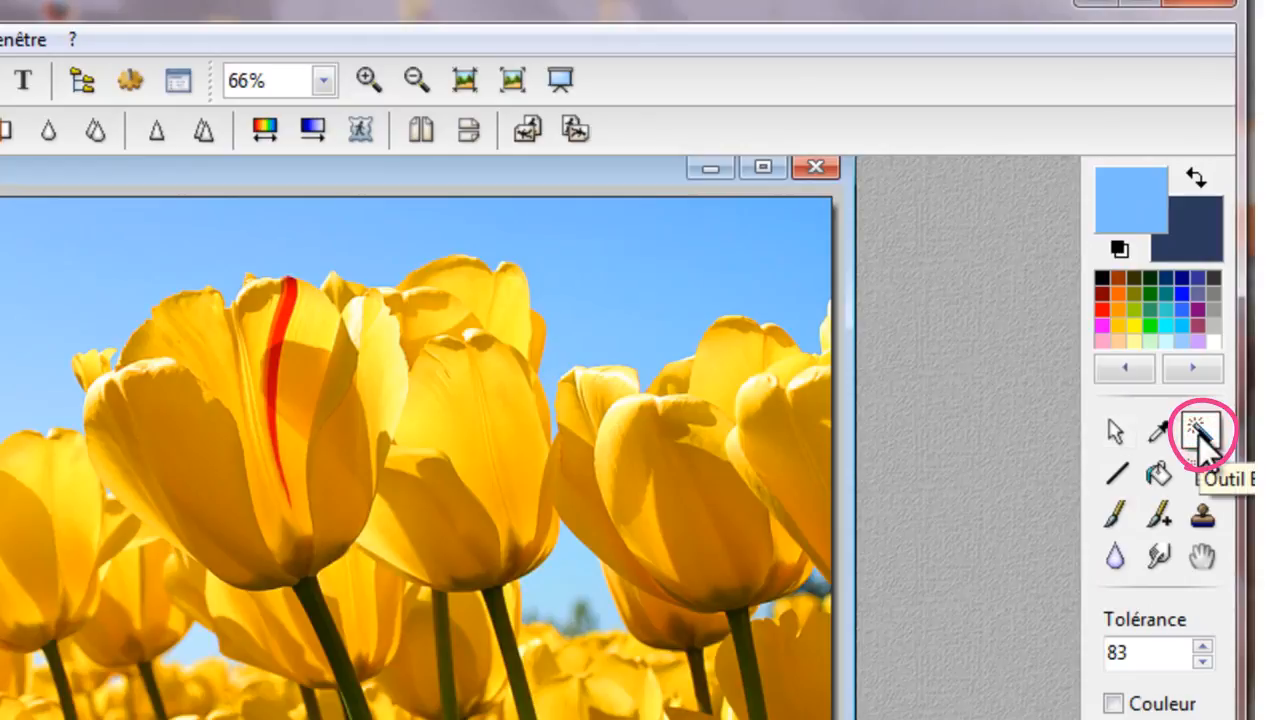
{"action": "left_click", "coordinate": [1204, 662]}
{"action": "left_click", "coordinate": [1204, 662]}
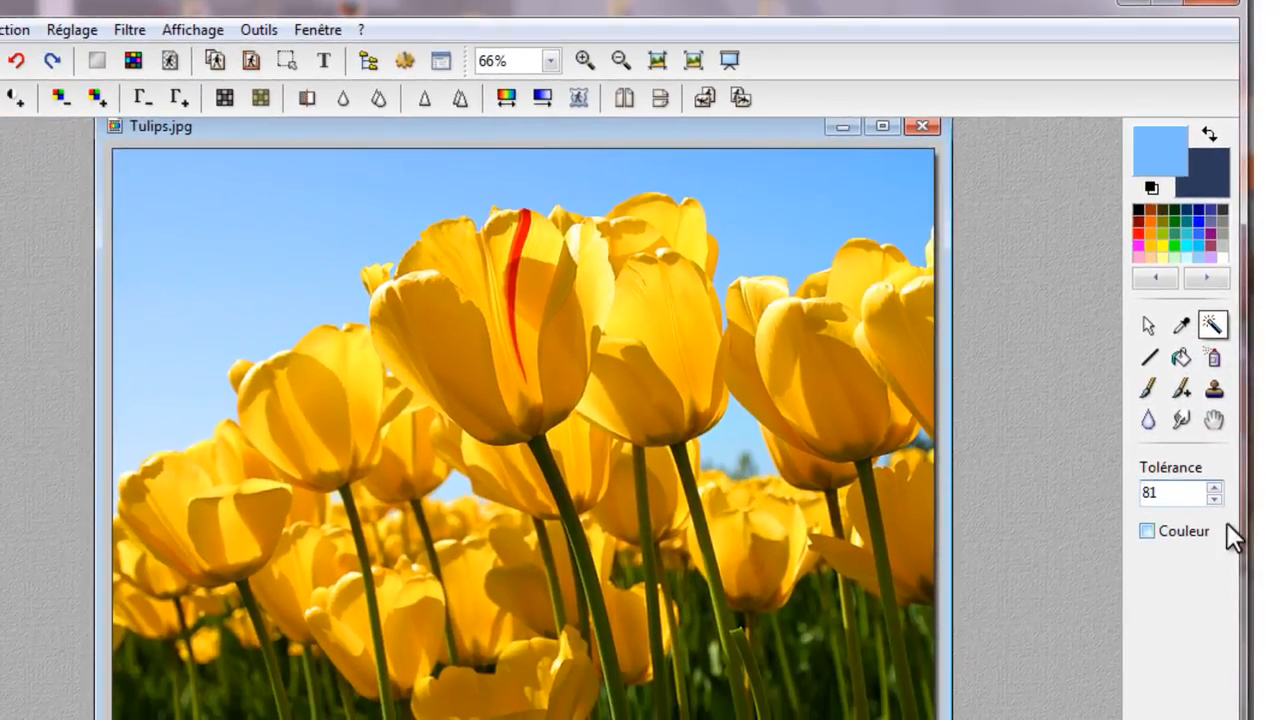
{"action": "left_click", "coordinate": [325, 232]}
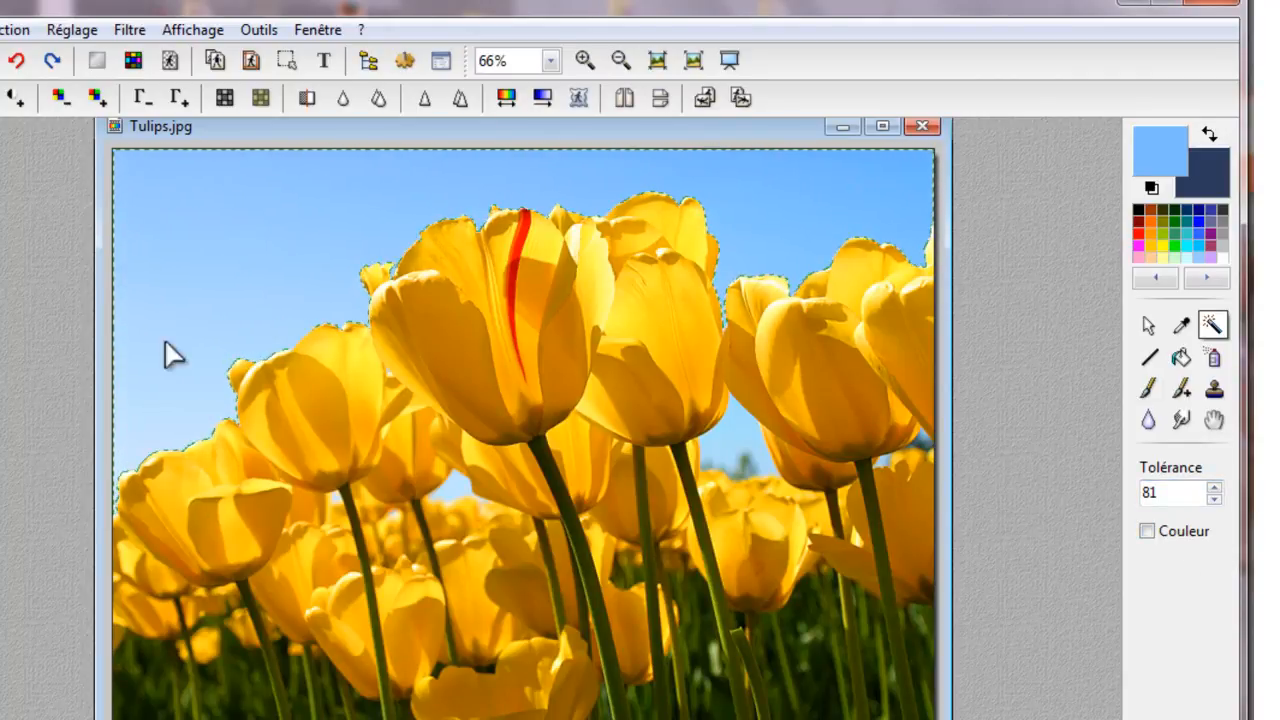
- Try selecting the sky in Tulips.jpg with the Magic Wand at a tolerance of 91, including the gap between the stems, and hide the selection
{"action": "left_click_drag", "start_coordinate": [1213, 485], "coordinate": [1213, 485]}
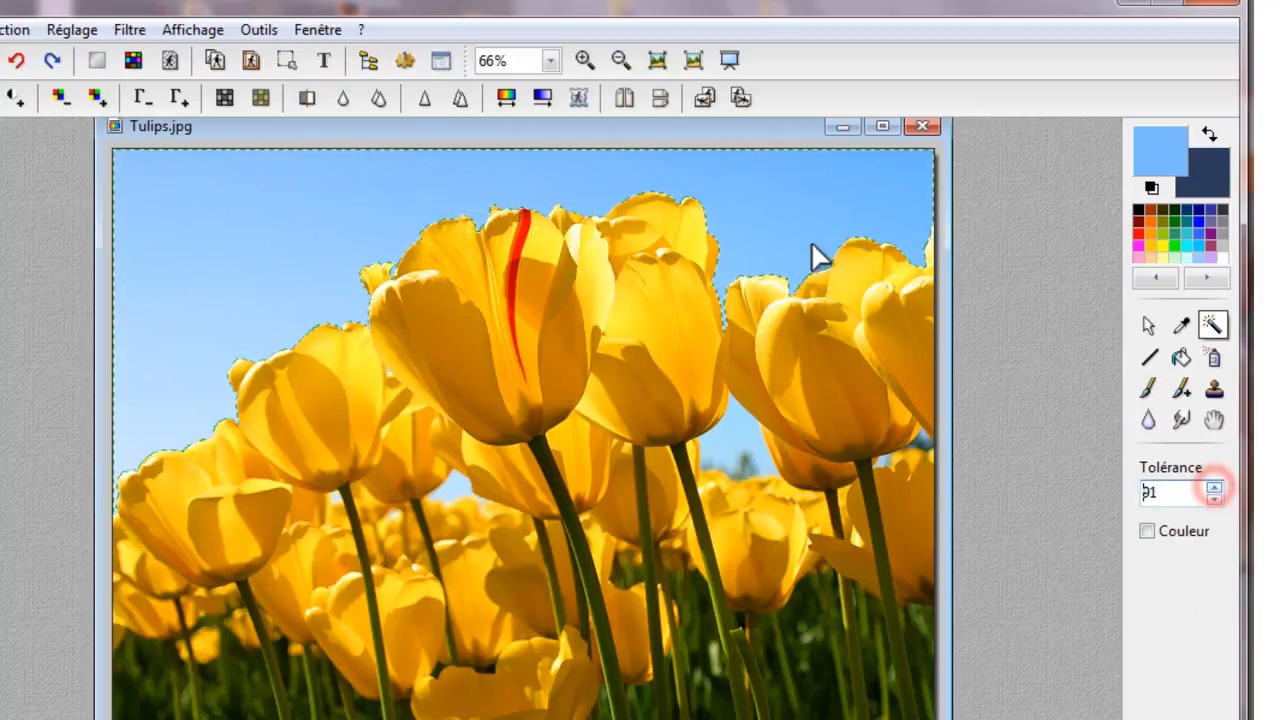
{"action": "left_click", "coordinate": [820, 217]}
{"action": "left_click", "coordinate": [745, 440]}
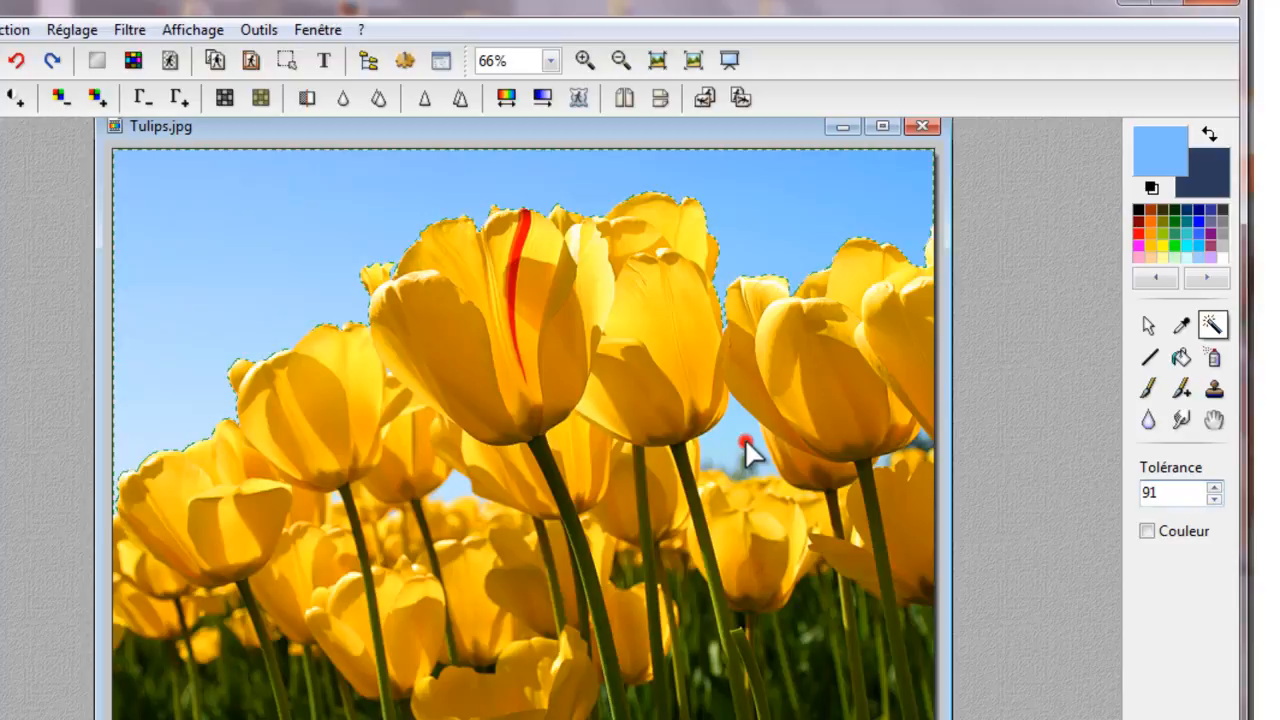
{"action": "right_click", "coordinate": [815, 248]}
{"action": "left_click", "coordinate": [953, 612]}
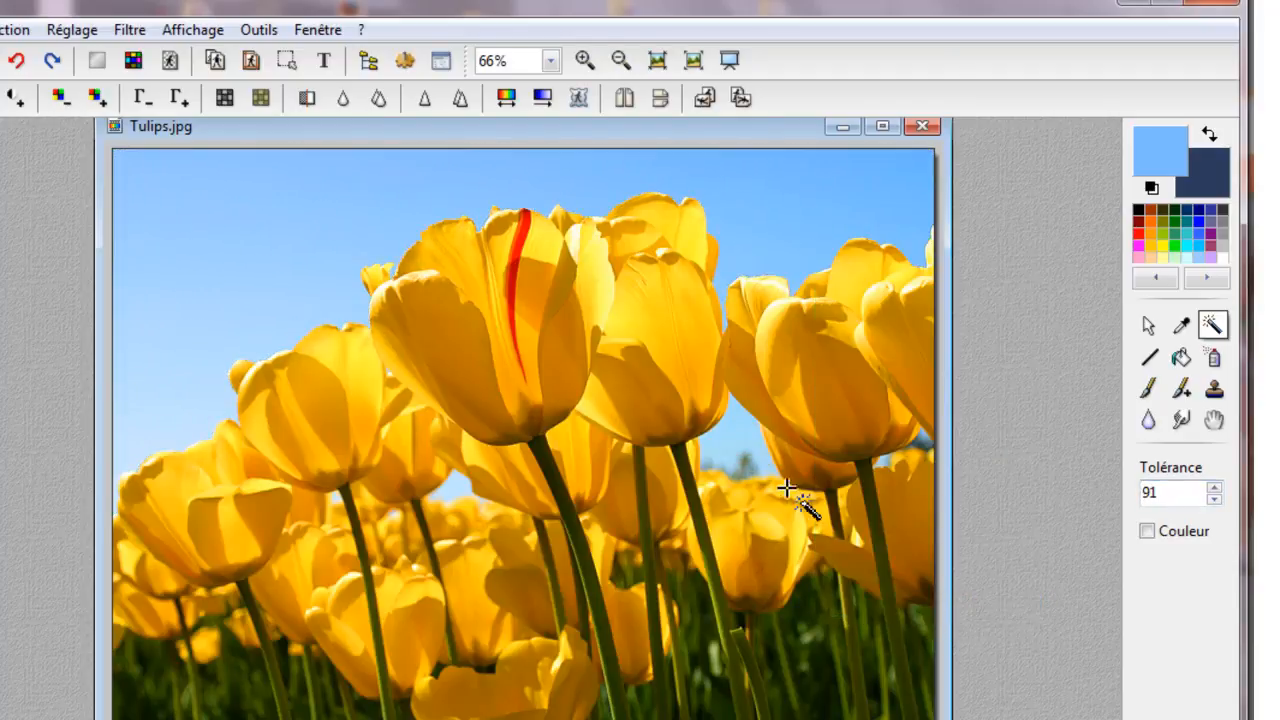
- Try selecting the sky gaps between the flowers and the main sky at a tolerance of 81, and hide the selection
{"action": "left_click", "coordinate": [748, 441]}
{"action": "left_click", "coordinate": [451, 491]}
{"action": "left_click", "coordinate": [751, 443]}
{"action": "scroll", "coordinate": [785, 168], "scroll_direction": "up", "scroll_amount": 1}
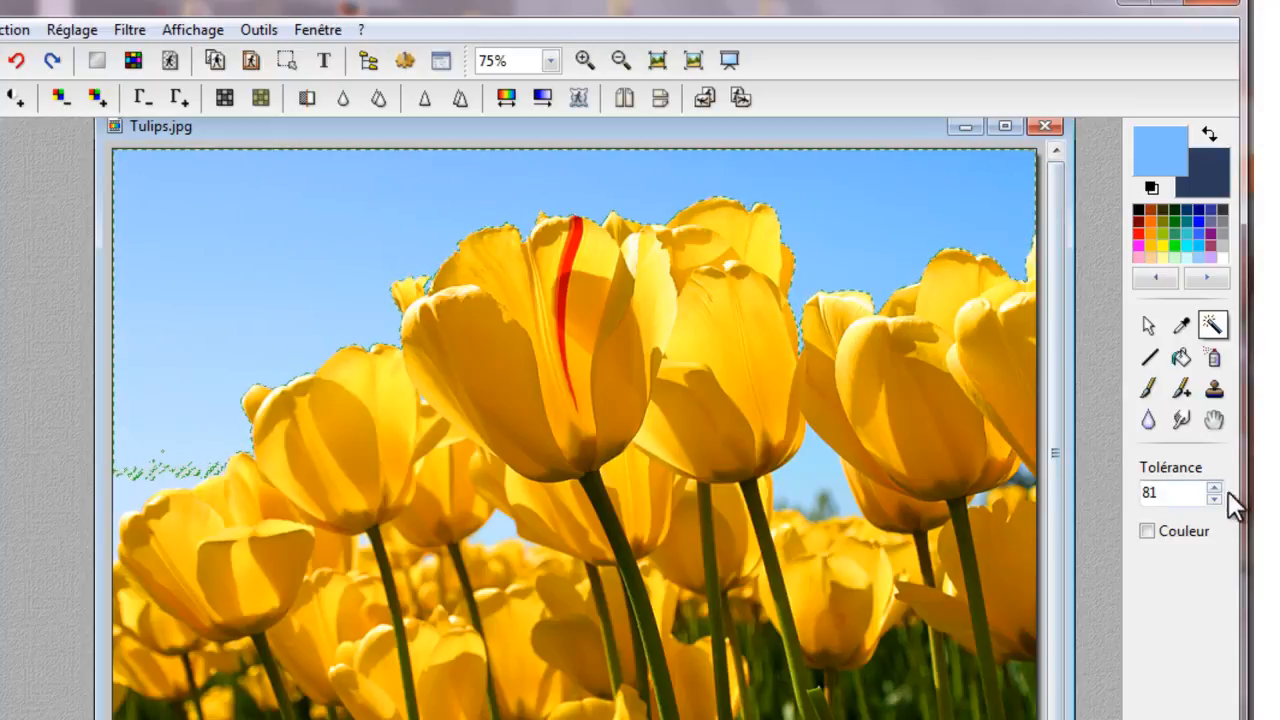
{"action": "right_click", "coordinate": [893, 232]}
{"action": "left_click", "coordinate": [980, 585]}
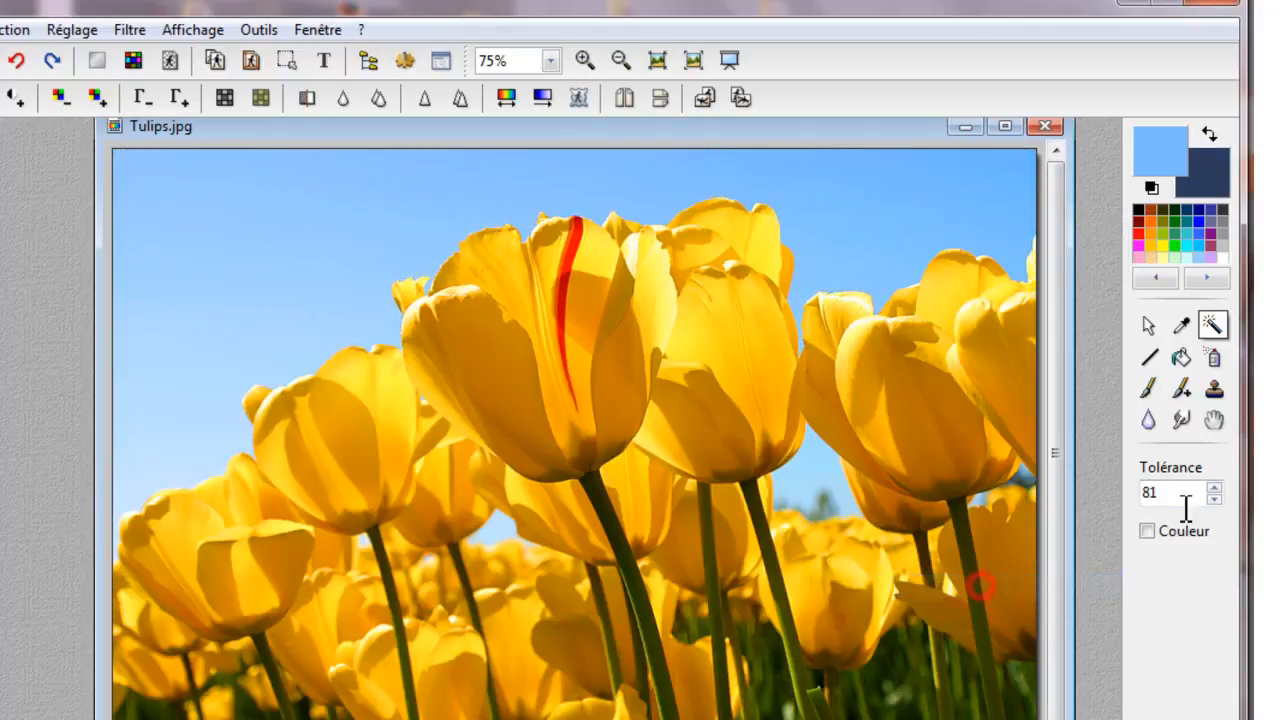
- Select the main sky with the Magic Wand at a tolerance of 85 and make the region inside the selection transparent
{"action": "left_click", "coordinate": [1213, 485]}
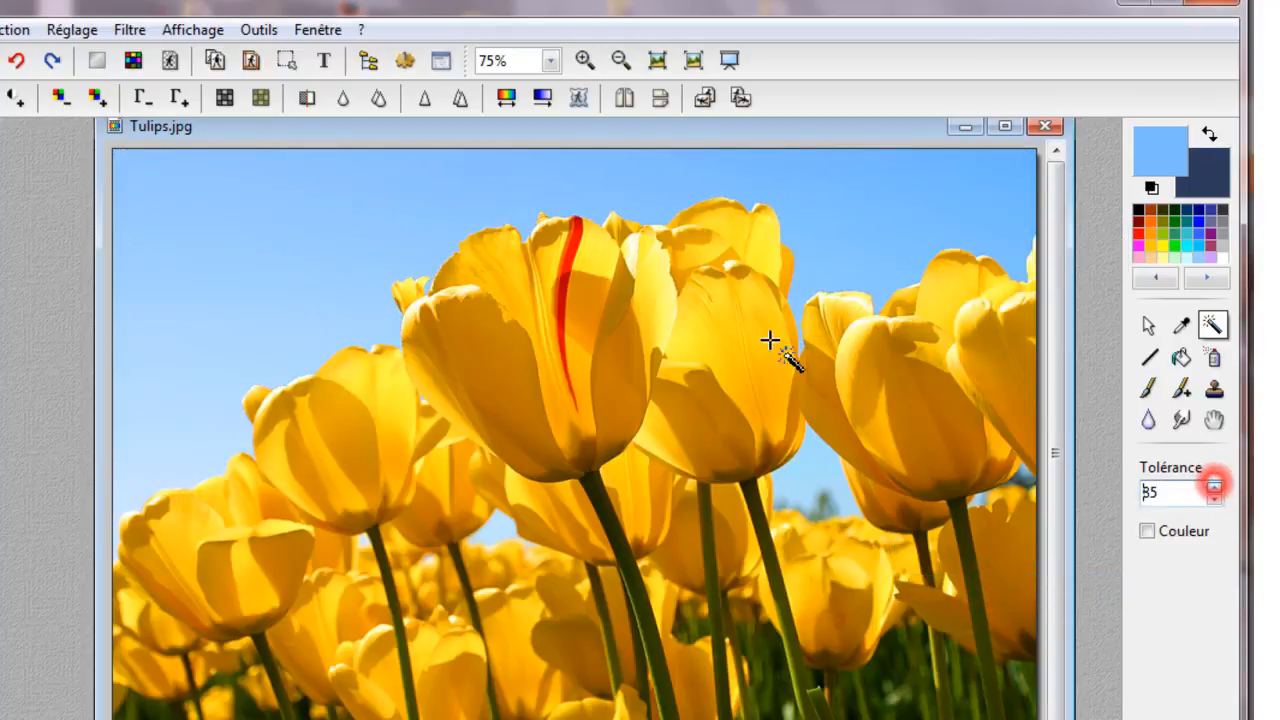
{"action": "left_click", "coordinate": [334, 237]}
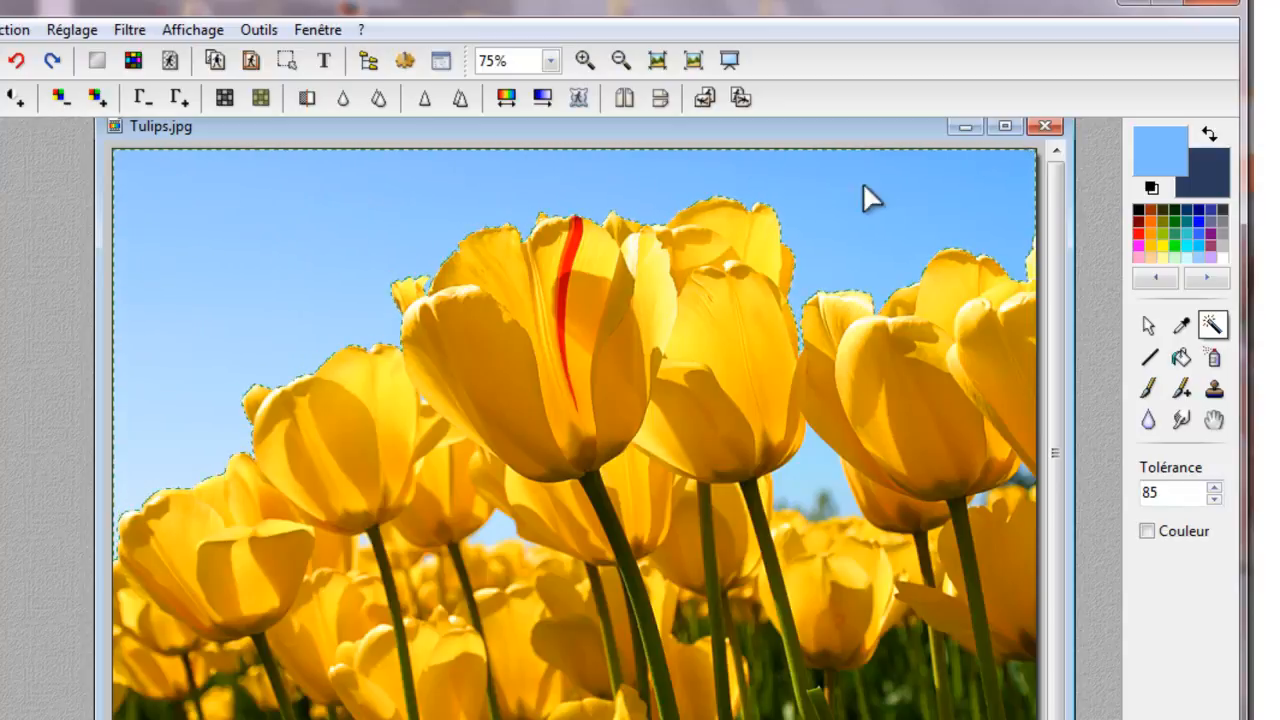
{"action": "left_click", "coordinate": [38, 10]}
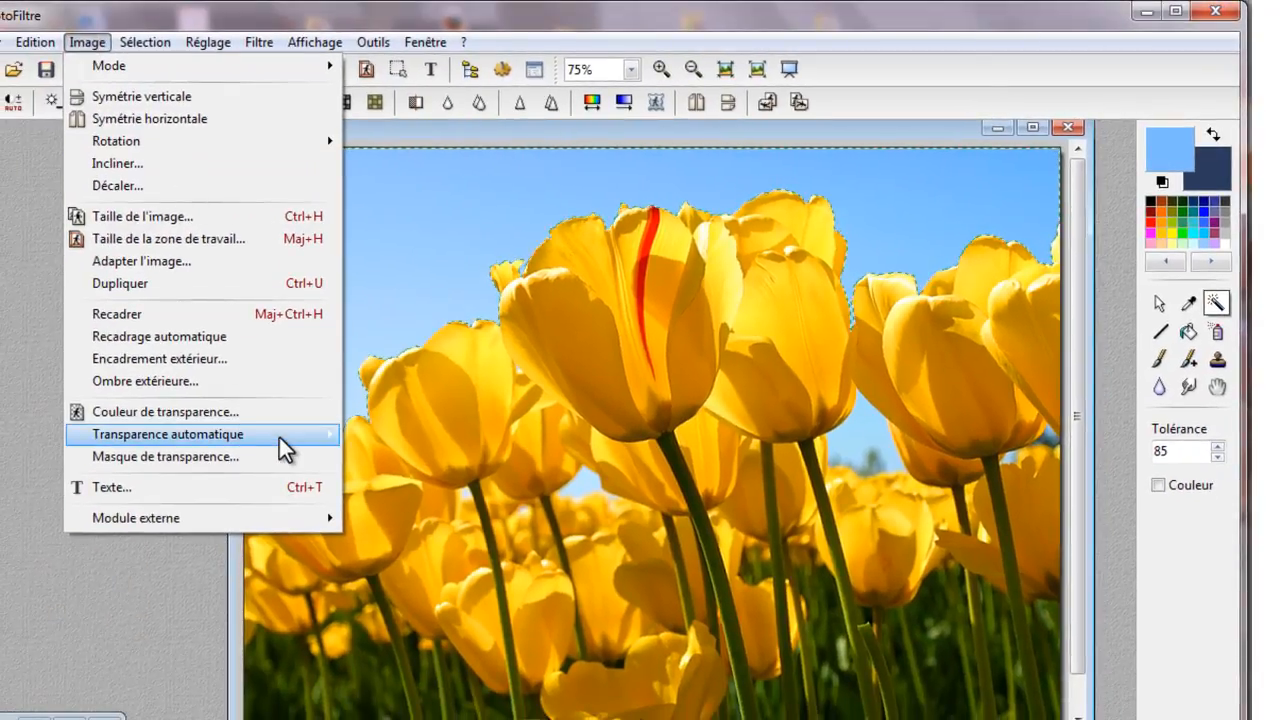
{"action": "mouse_move", "coordinate": [279, 437]}
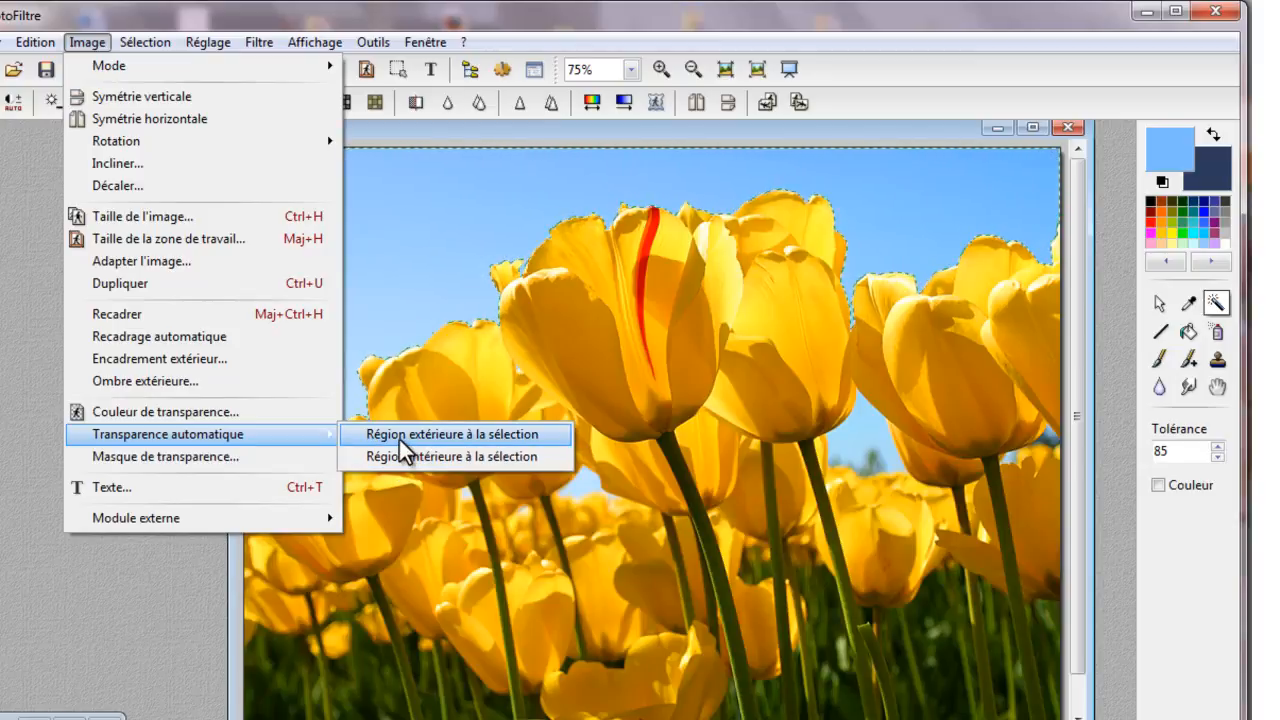
{"action": "left_click", "coordinate": [427, 457]}
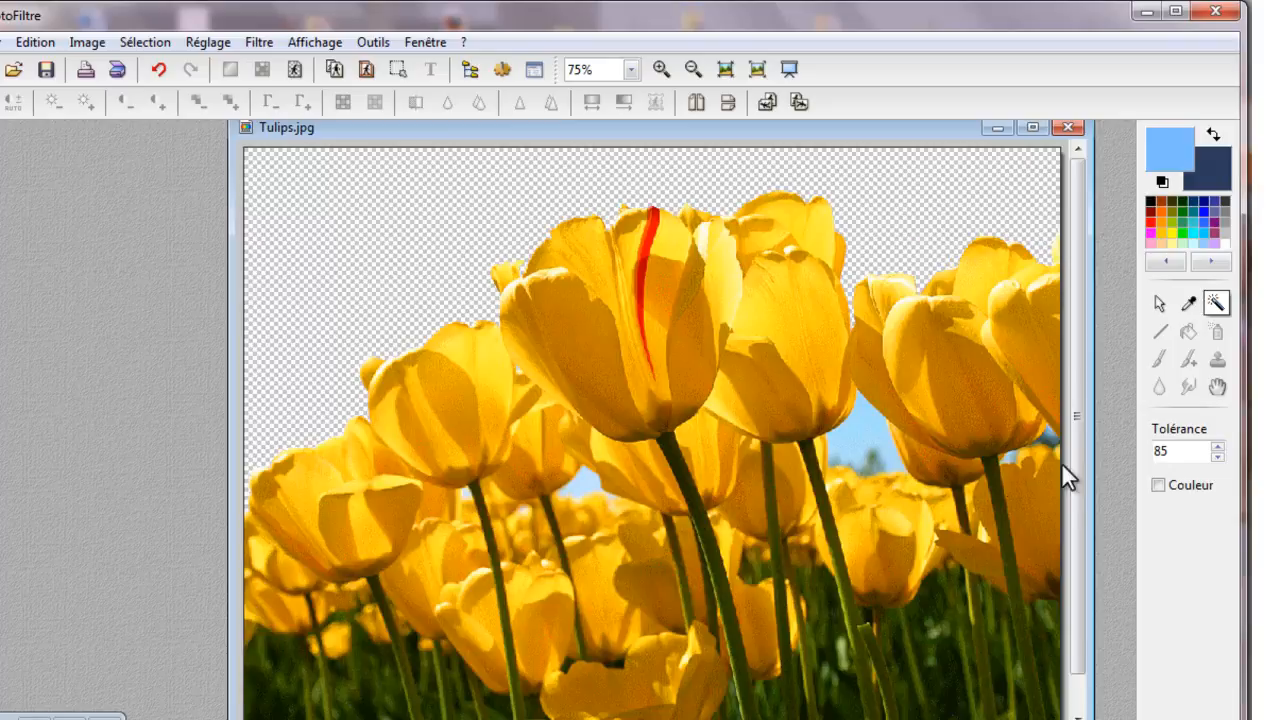
- Try selecting the largest remaining sky gap between the tulips at a tolerance of 85, and hide the selection
{"action": "left_click", "coordinate": [872, 427]}
{"action": "scroll", "coordinate": [864, 463], "scroll_direction": "up", "scroll_amount": 2}
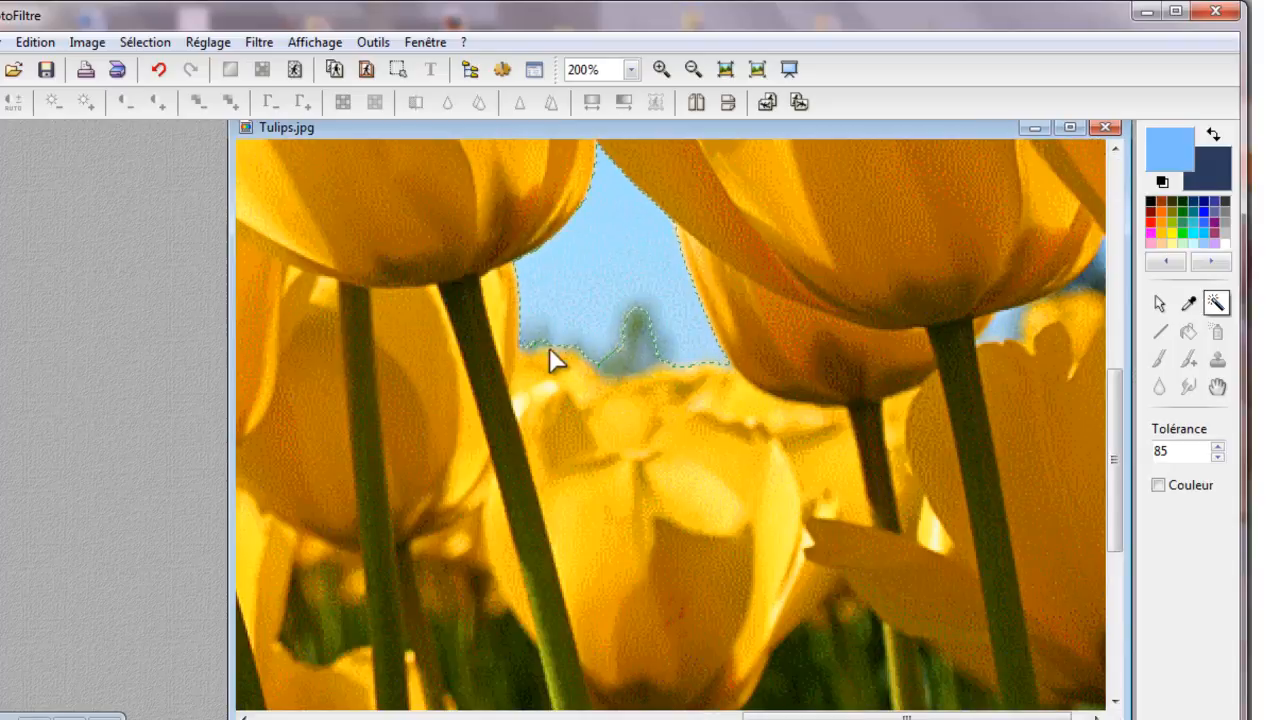
{"action": "right_click", "coordinate": [649, 271]}
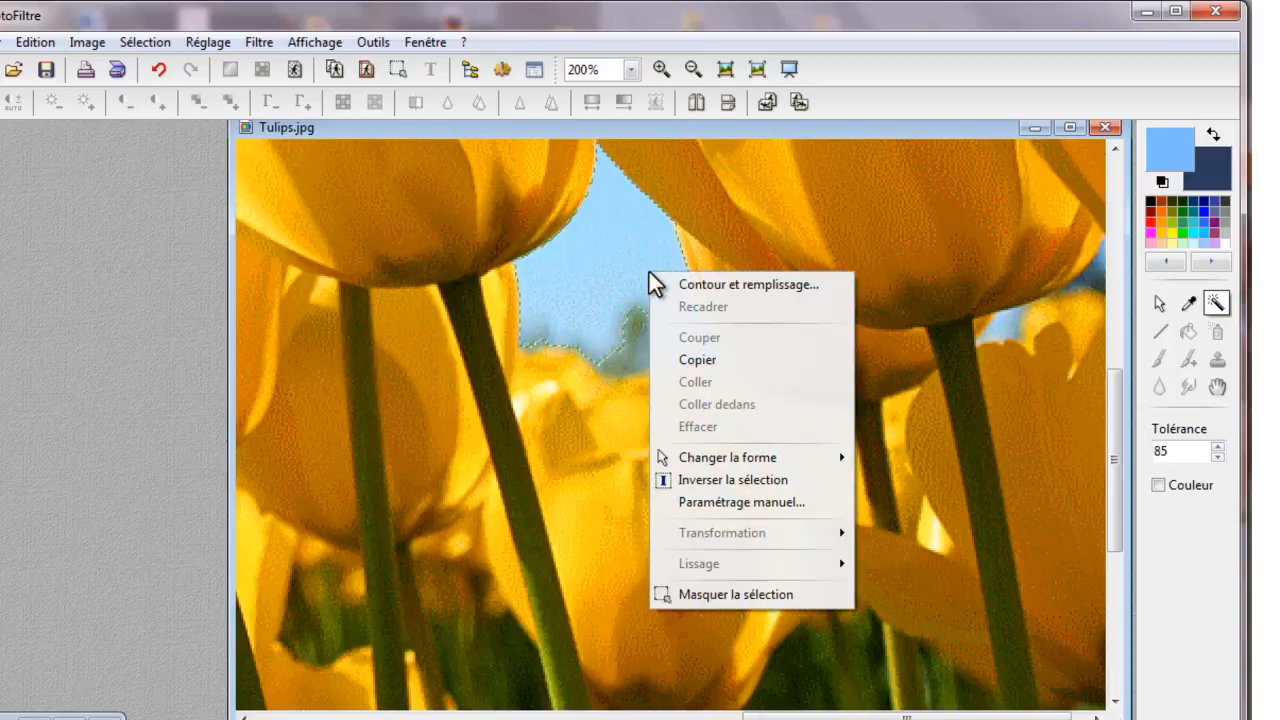
{"action": "left_click", "coordinate": [780, 597]}
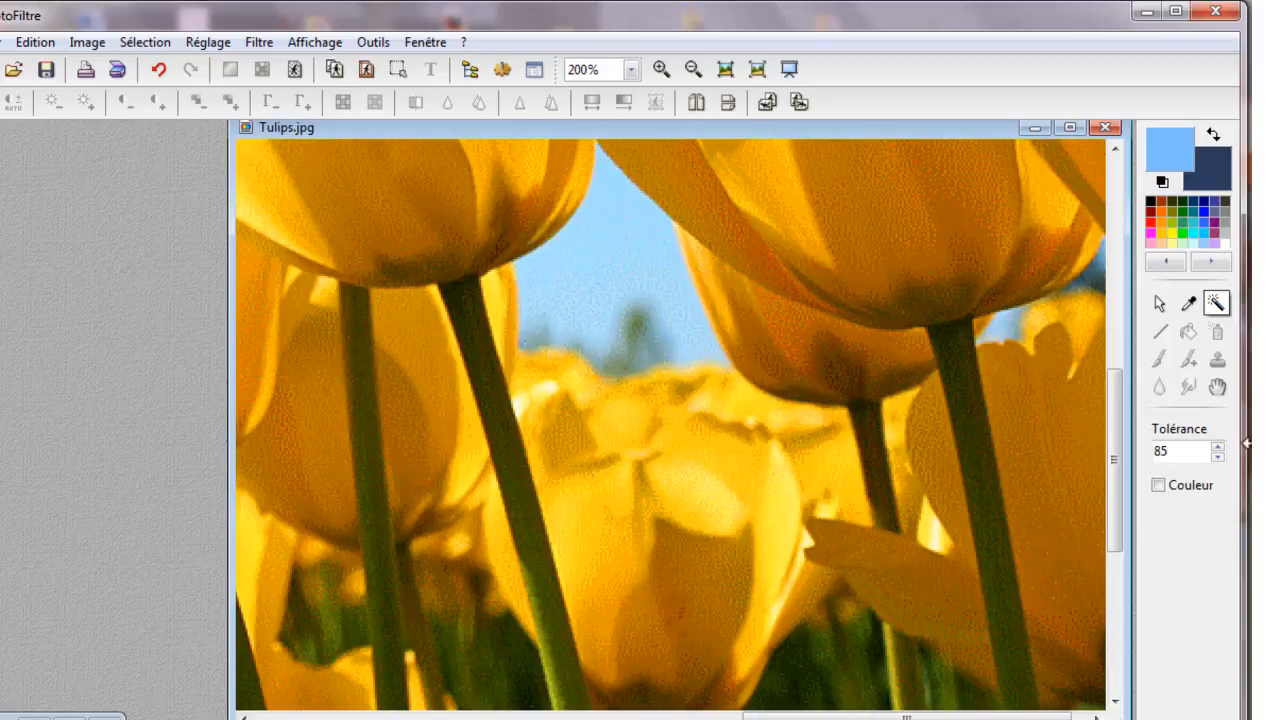
- Lower the Magic Wand tolerance to 74, select the largest remaining sky gap, and make the region inside the selection transparent
{"action": "left_click", "coordinate": [1216, 456]}
{"action": "left_click", "coordinate": [1216, 456]}
{"action": "left_click", "coordinate": [1216, 456]}
{"action": "left_click", "coordinate": [1216, 456]}
{"action": "left_click", "coordinate": [1216, 456]}
{"action": "left_click", "coordinate": [621, 243]}
{"action": "left_click", "coordinate": [80, 41]}
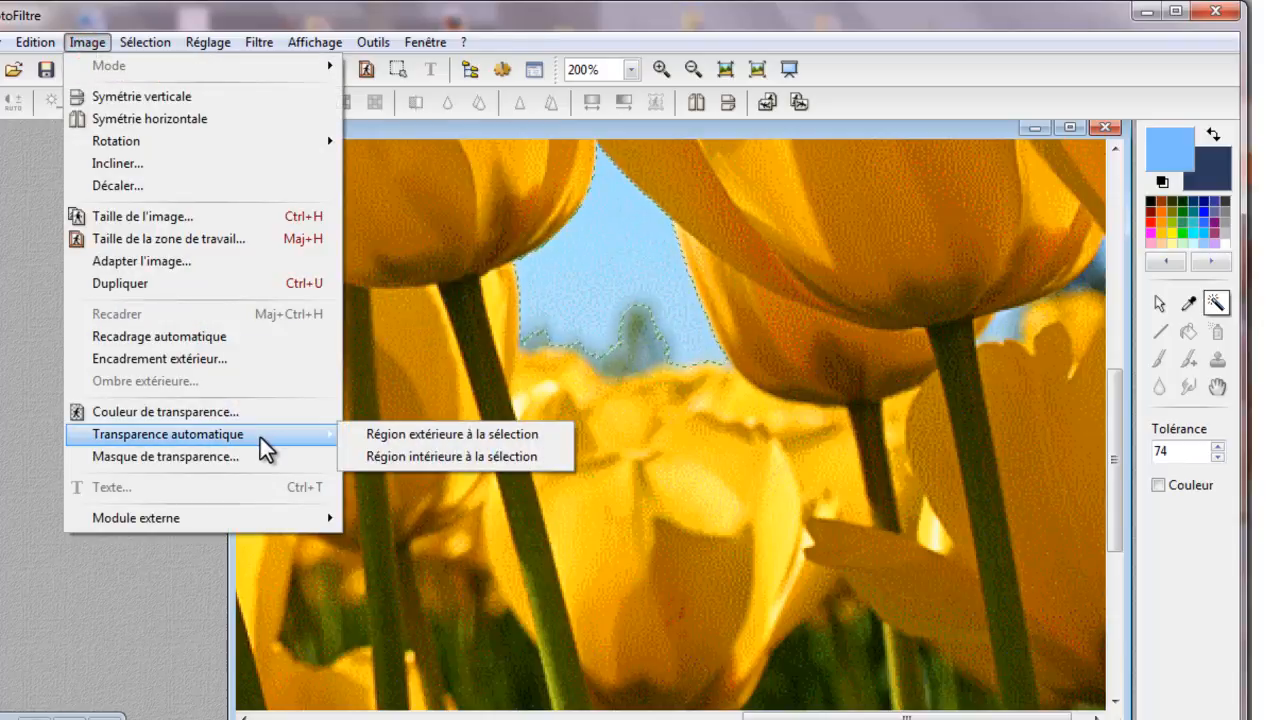
{"action": "left_click", "coordinate": [377, 457]}
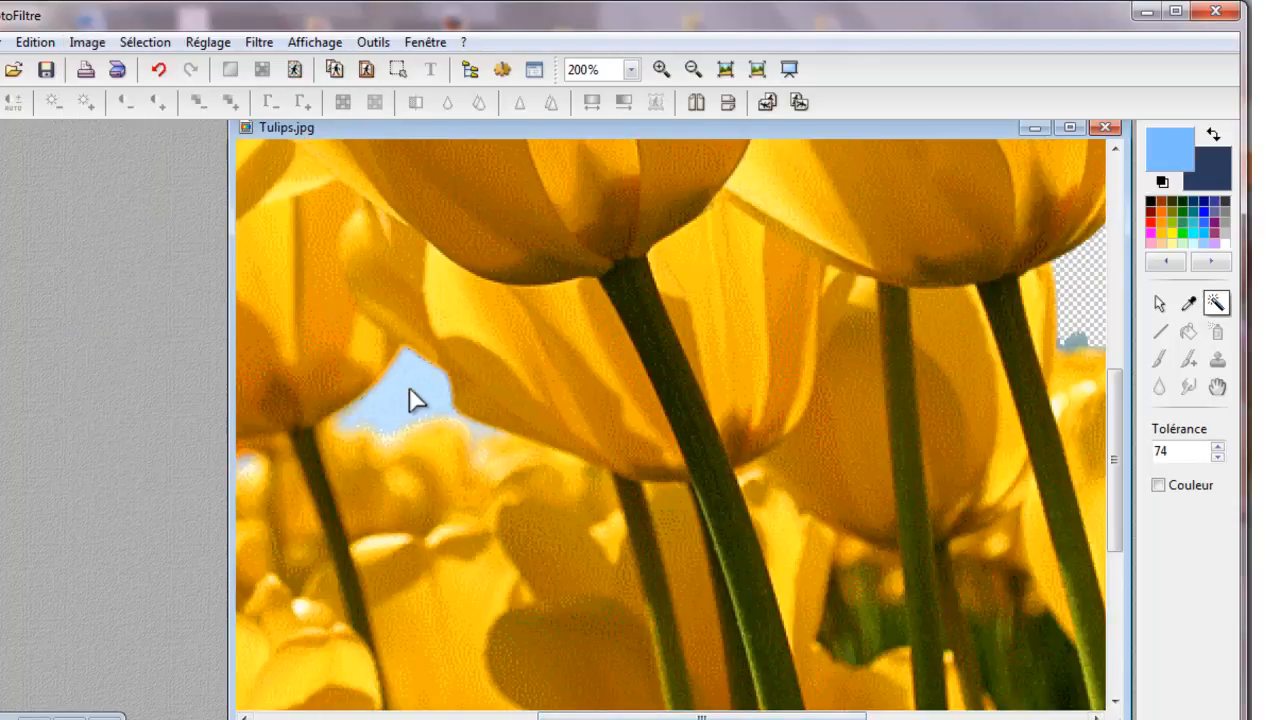
- Select the small sky gap left of the red-marked tulip's stem and make the region inside the selection transparent
{"action": "left_click", "coordinate": [405, 392]}
{"action": "left_click", "coordinate": [93, 44]}
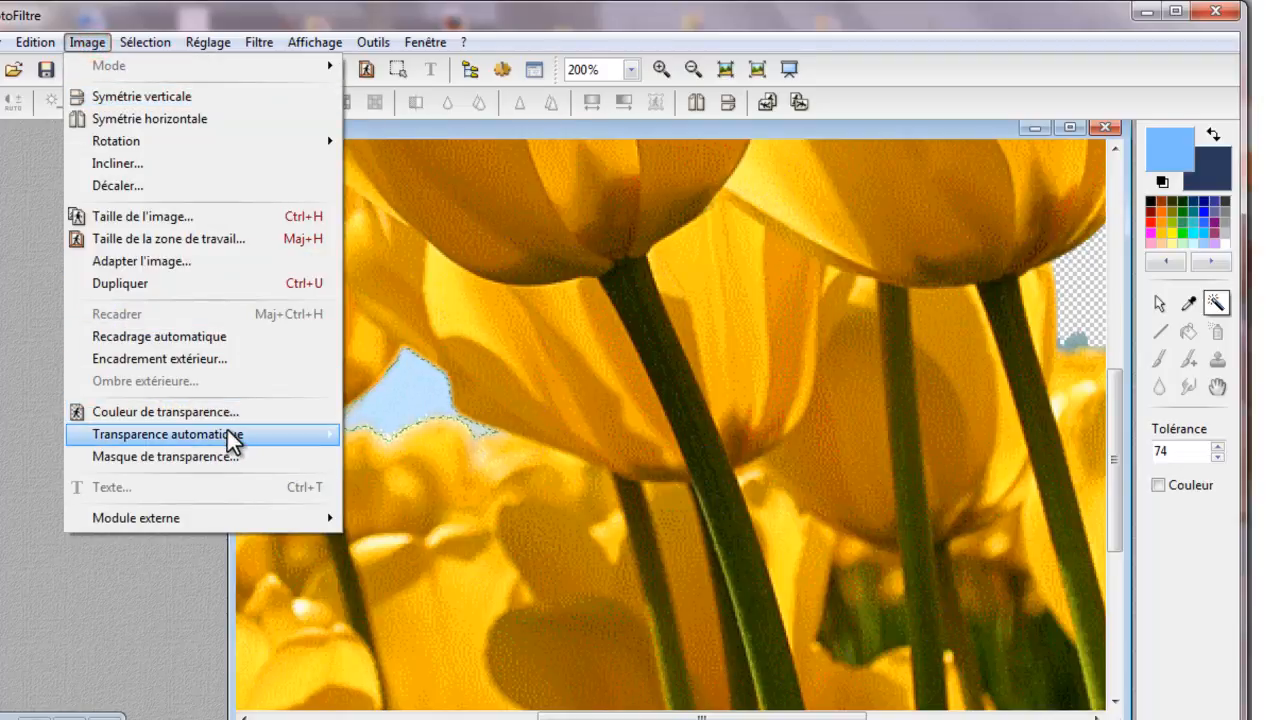
{"action": "mouse_move", "coordinate": [273, 436]}
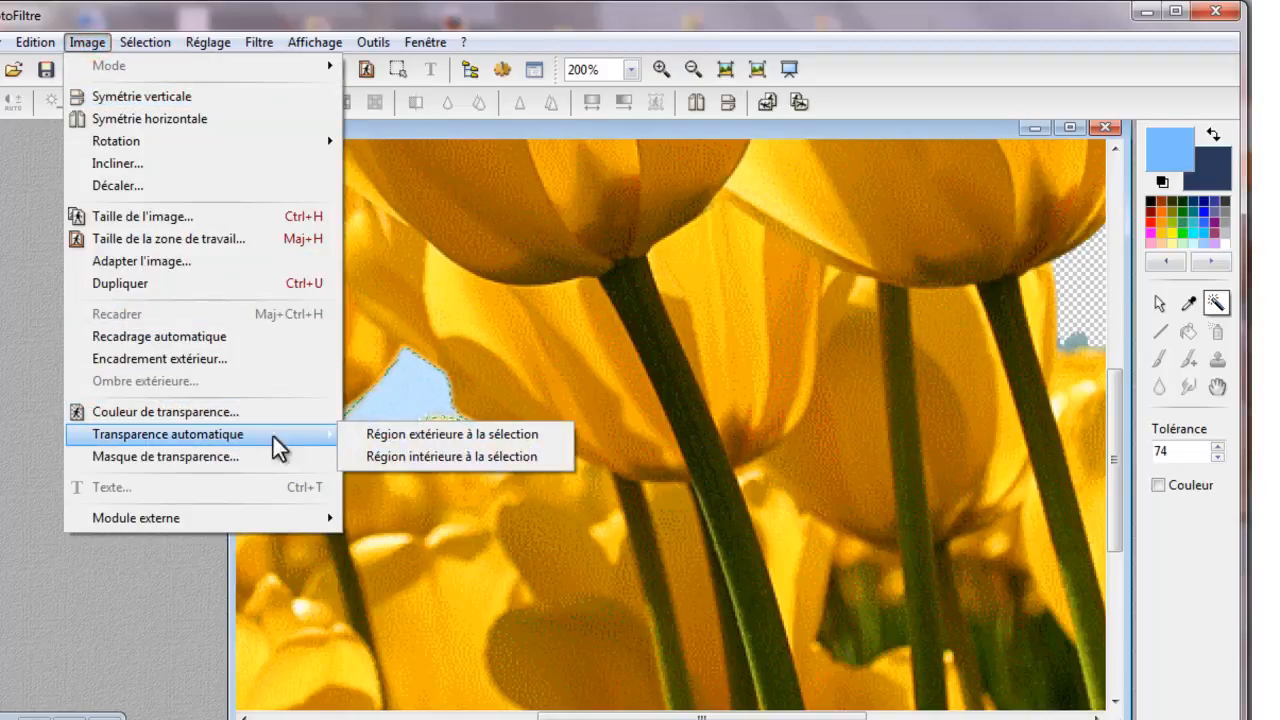
{"action": "left_click", "coordinate": [413, 458]}
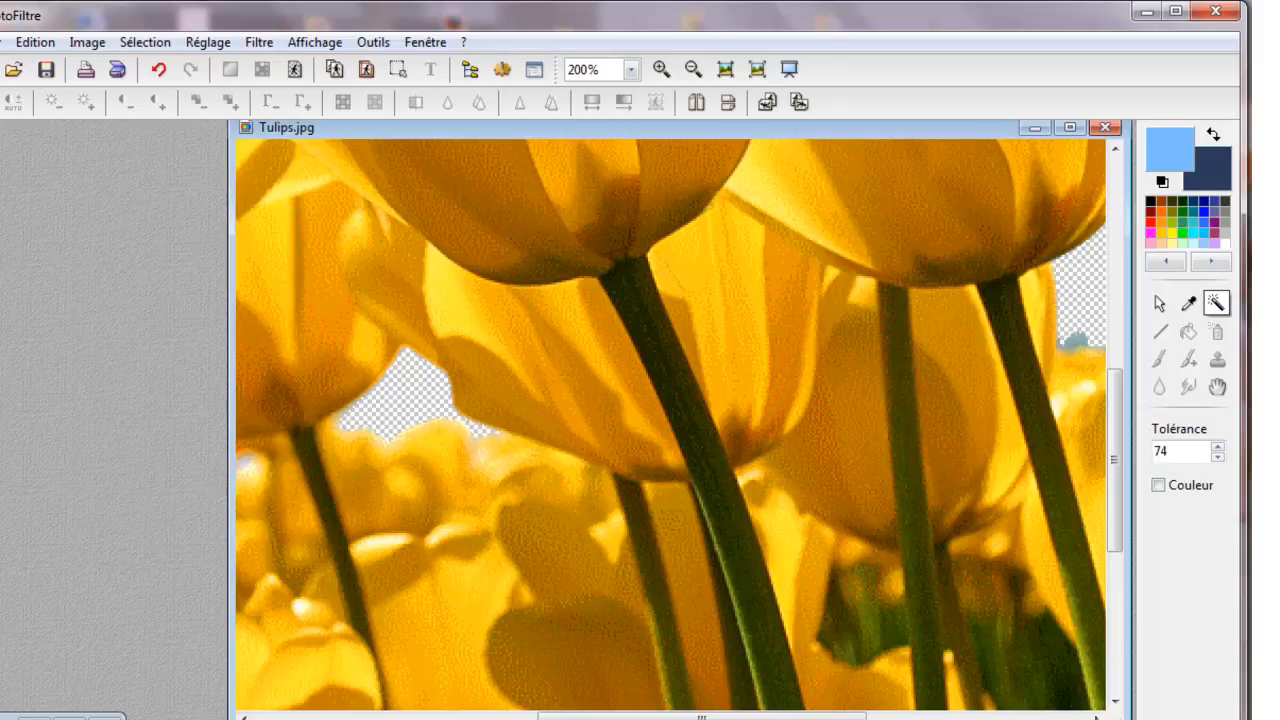
- Select the tiny sky patch beside the stem of the left-hand tulip and make the region inside the selection transparent
{"action": "scroll", "coordinate": [570, 716], "scroll_direction": "left", "scroll_amount": 5}
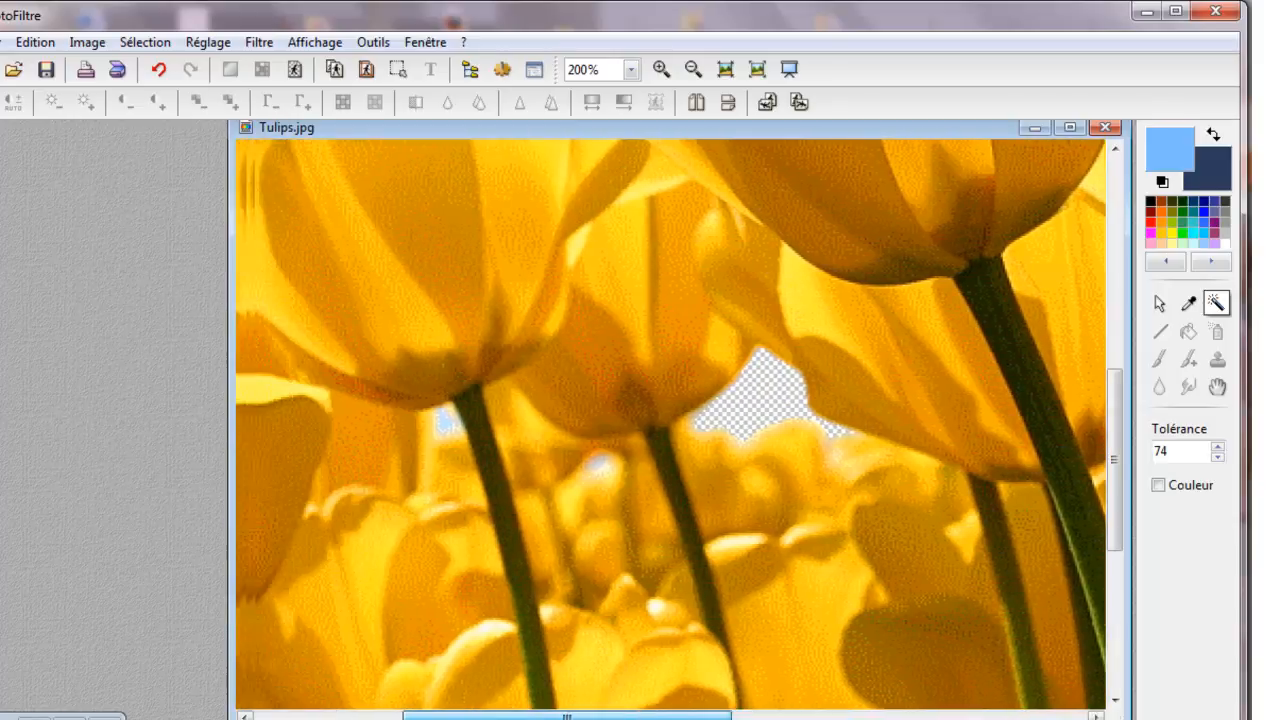
{"action": "scroll", "coordinate": [660, 460], "scroll_direction": "left", "scroll_amount": 2}
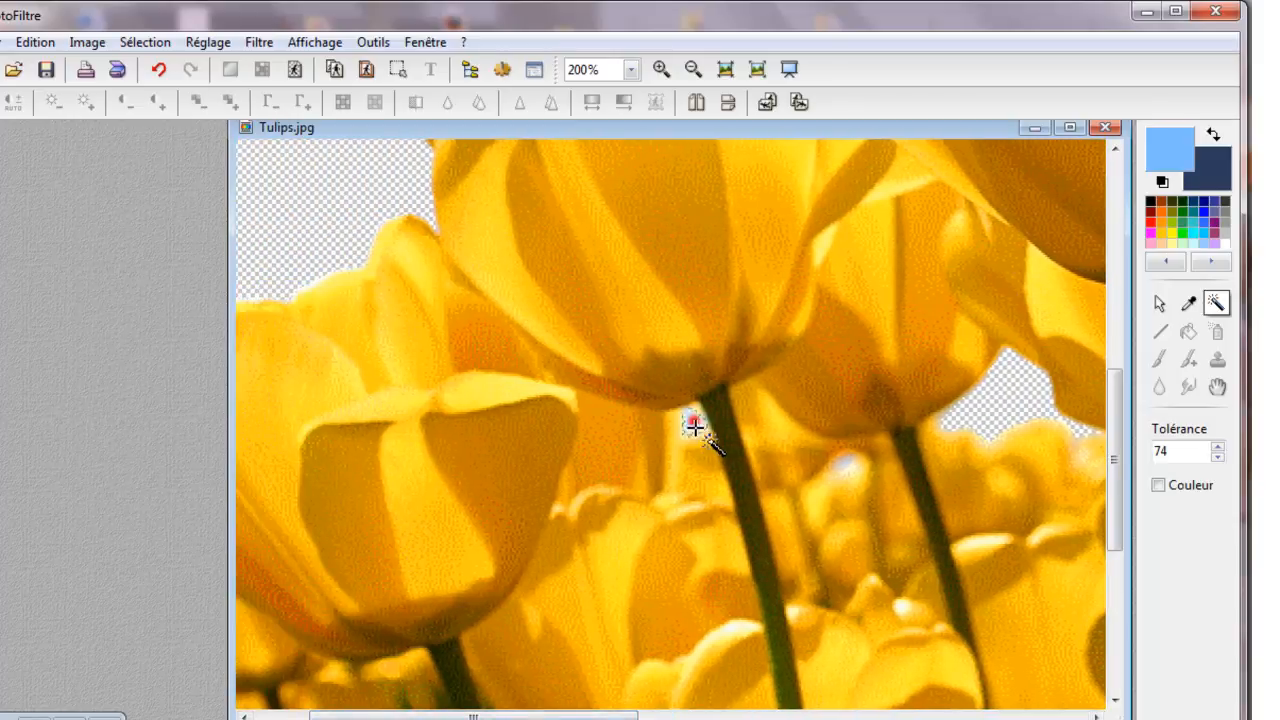
{"action": "left_click", "coordinate": [87, 42]}
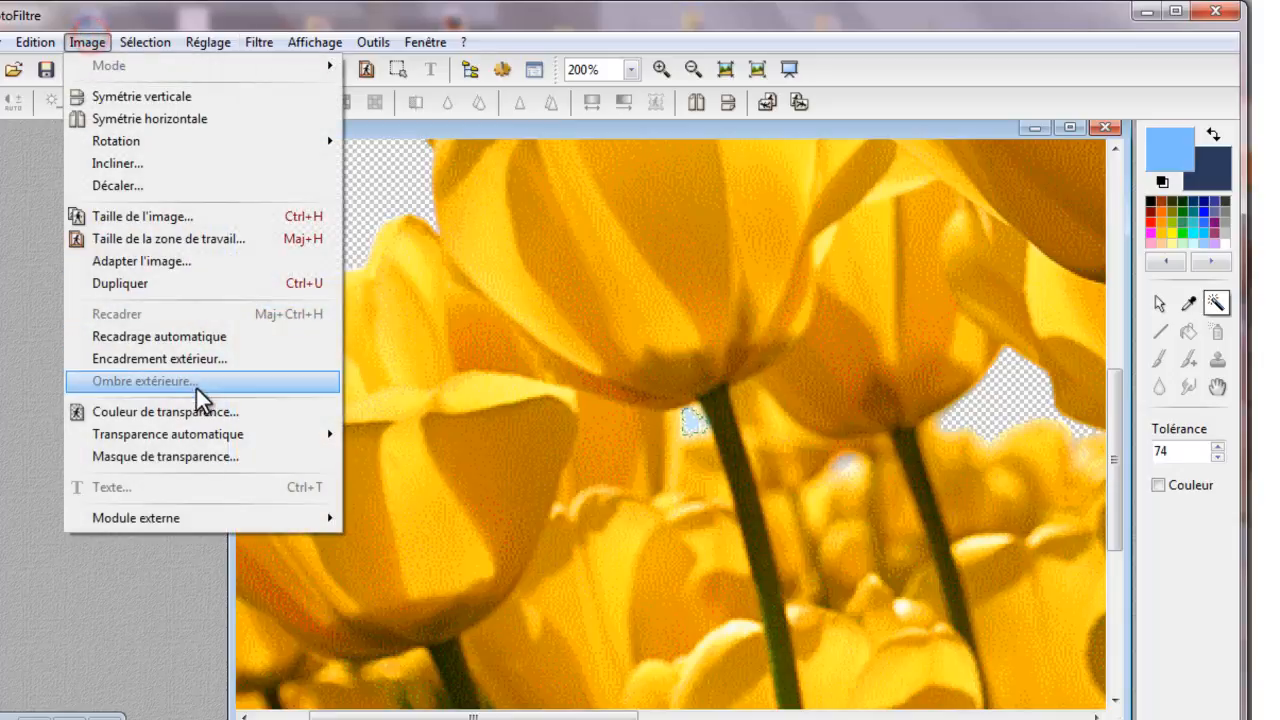
{"action": "mouse_move", "coordinate": [221, 442]}
{"action": "left_click", "coordinate": [451, 457]}
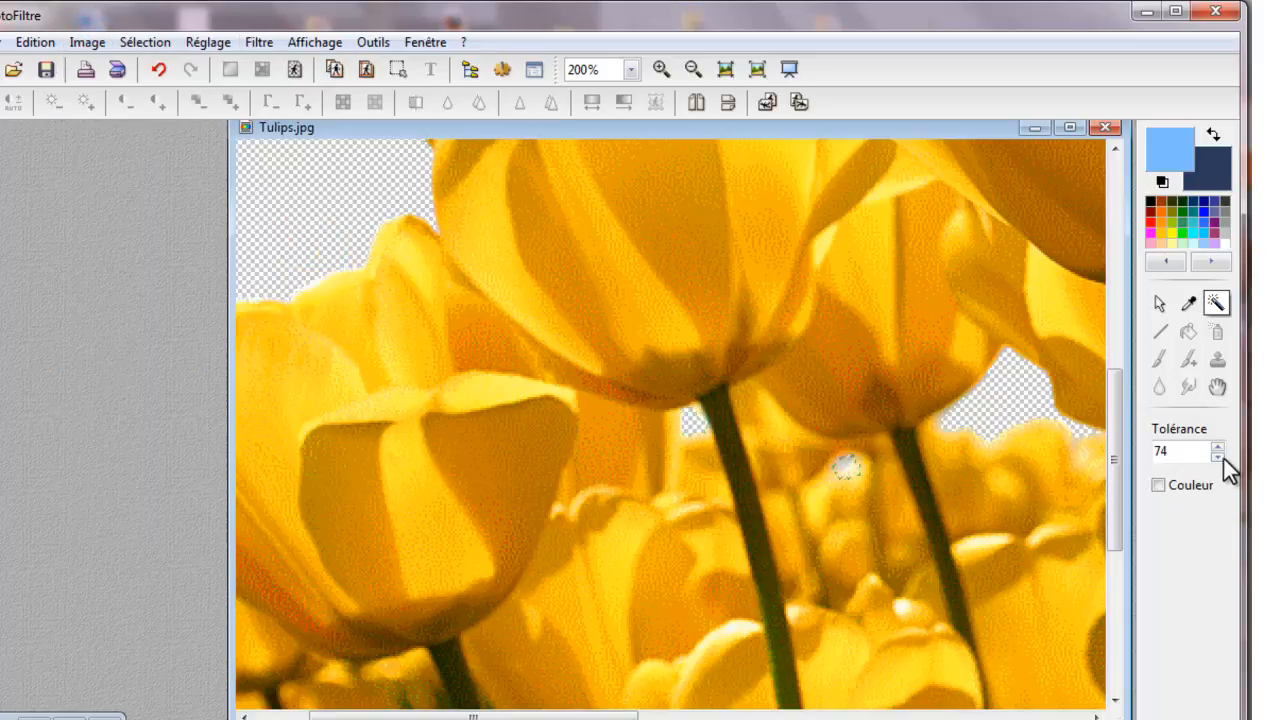
- Lower the Magic Wand tolerance to 66 and on to 60, and make the small pale spot between the two left-hand stems transparent
{"action": "left_click_drag", "start_coordinate": [1221, 456], "coordinate": [1221, 456]}
{"action": "right_click", "coordinate": [849, 466]}
{"action": "left_click", "coordinate": [906, 449]}
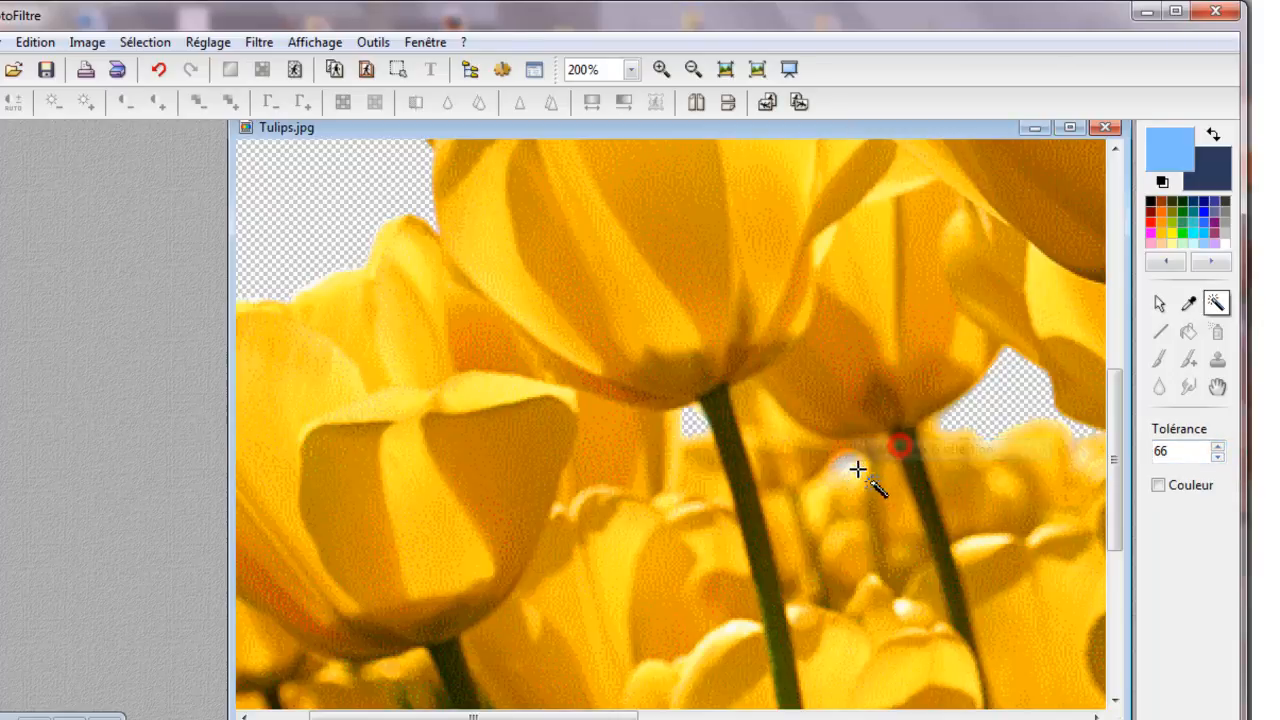
{"action": "left_click", "coordinate": [1218, 459]}
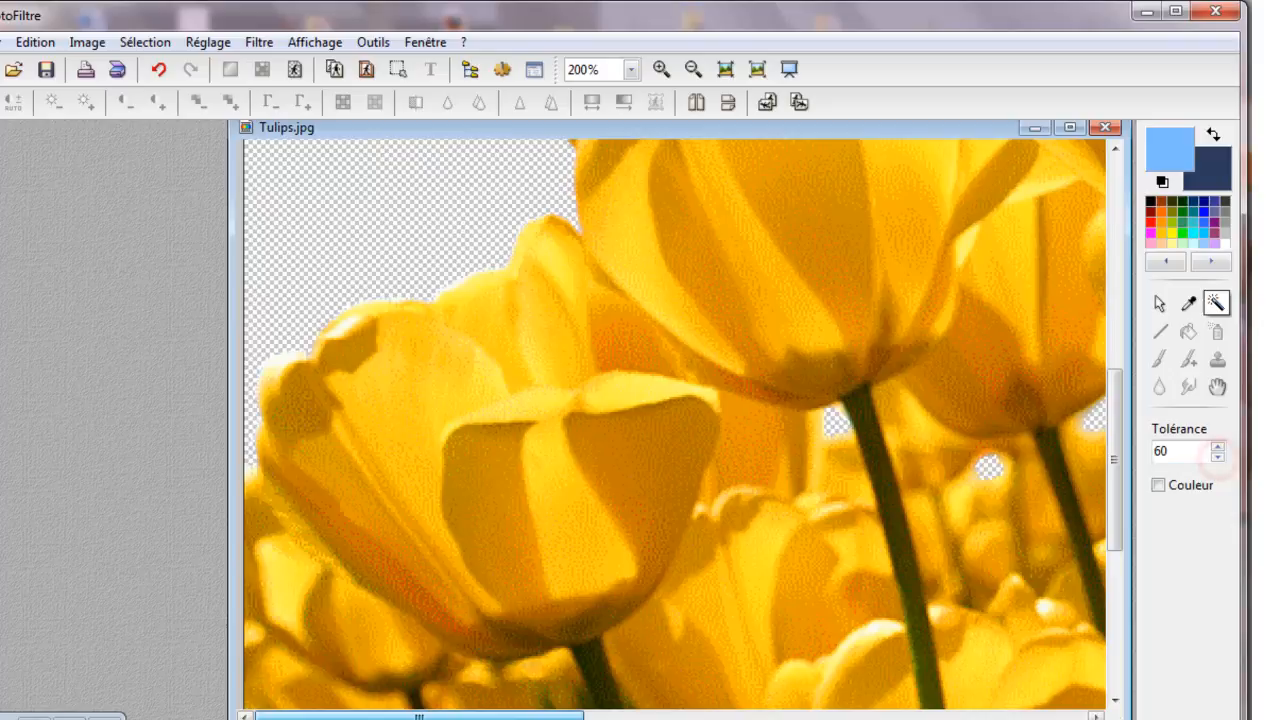
- Reselect the bluish patch at the image's right edge with the Magic Wand at a tolerance of 74
{"action": "left_click_drag", "start_coordinate": [419, 716], "coordinate": [922, 716]}
{"action": "left_click", "coordinate": [1218, 446]}
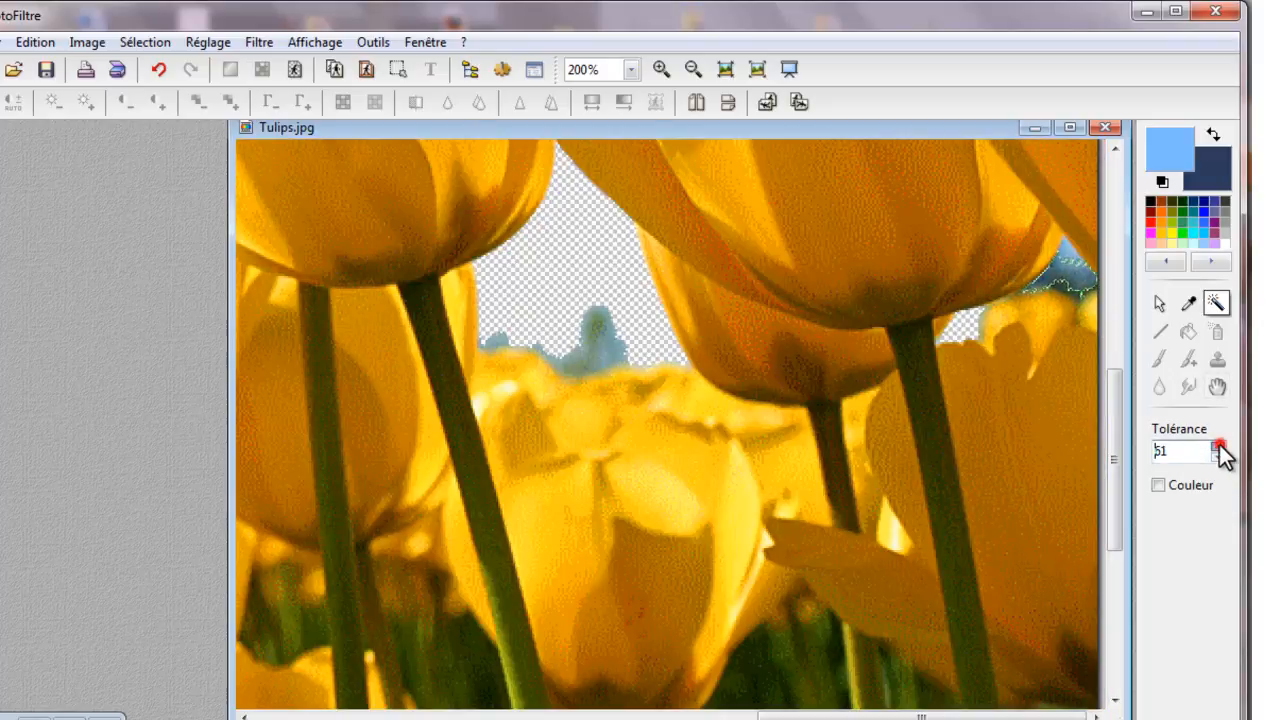
{"action": "left_click", "coordinate": [1218, 446]}
{"action": "right_click", "coordinate": [1085, 285]}
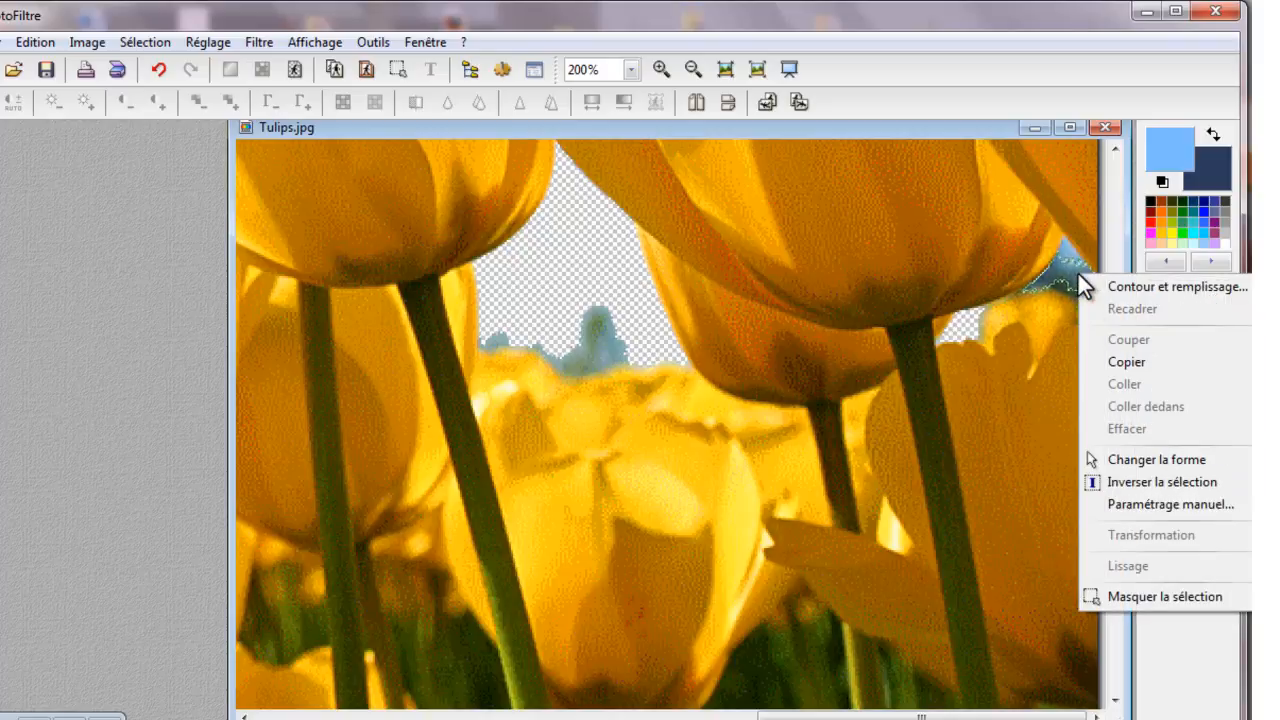
{"action": "left_click", "coordinate": [1188, 600]}
{"action": "left_click", "coordinate": [1070, 280]}
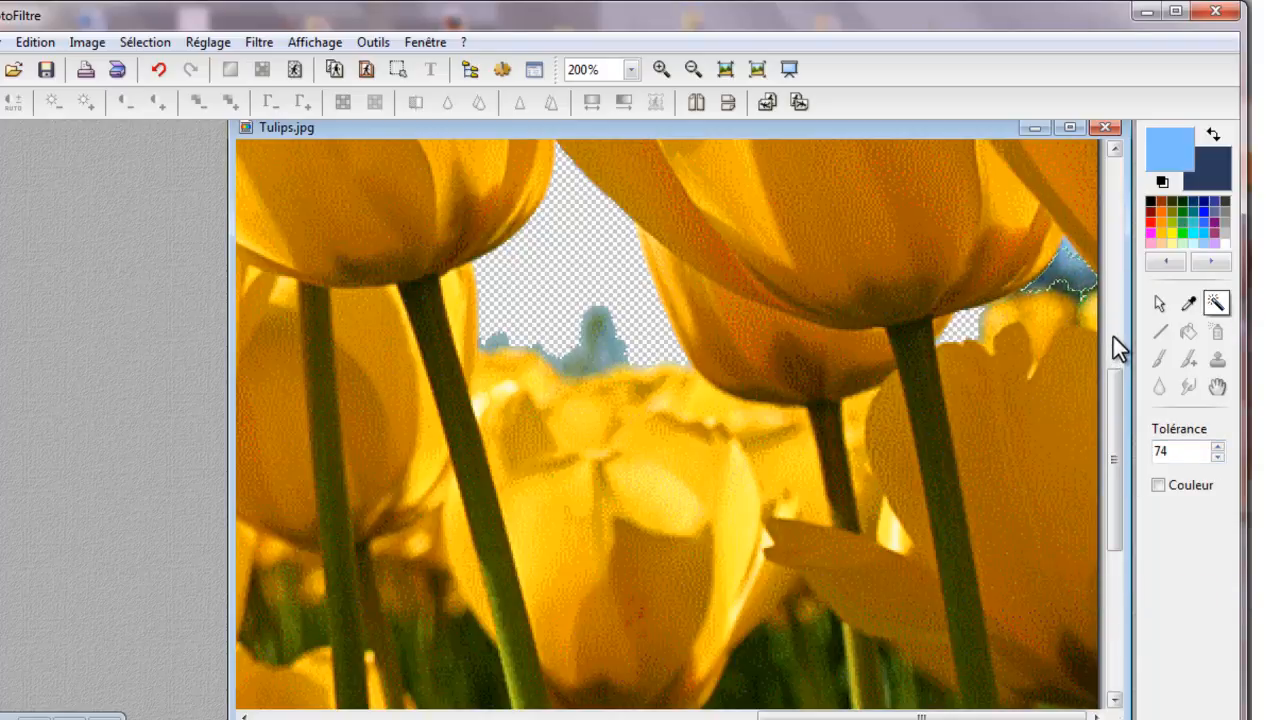
- Raise the Magic Wand tolerance to 80 and make the sky patch at the image's right edge transparent
{"action": "left_click", "coordinate": [1216, 444]}
{"action": "left_click", "coordinate": [1216, 444]}
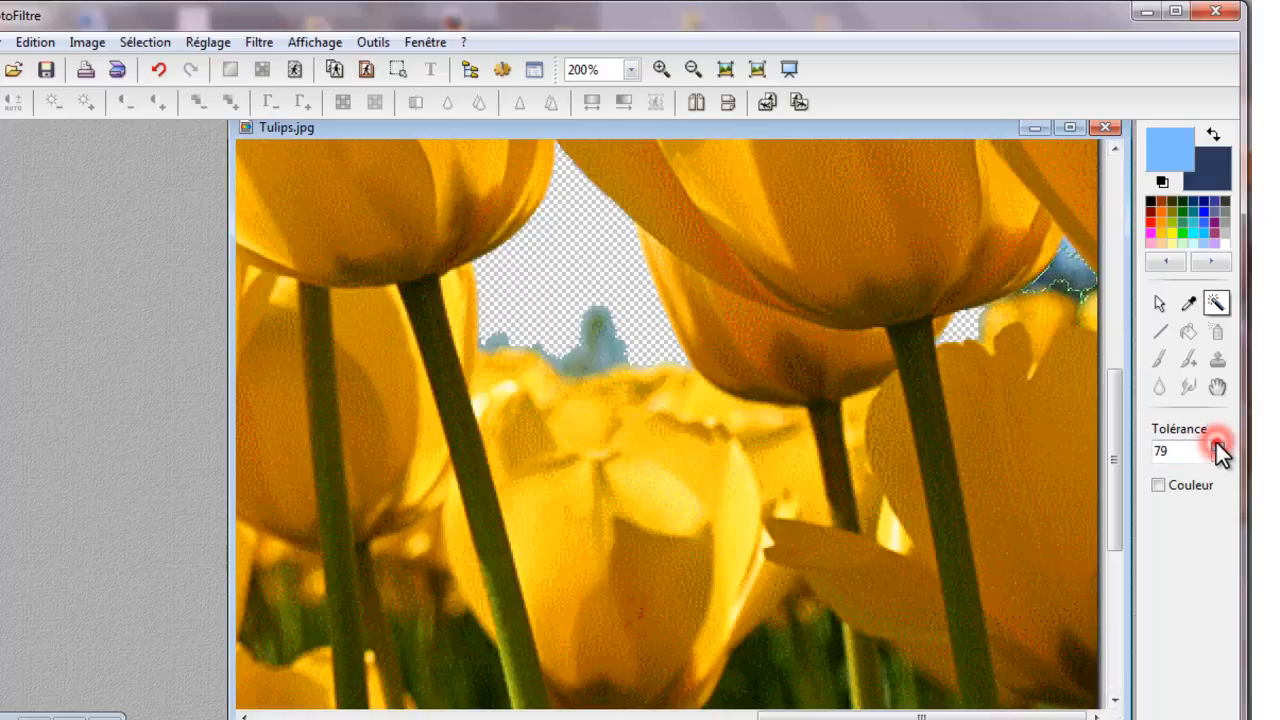
{"action": "left_click", "coordinate": [1216, 444]}
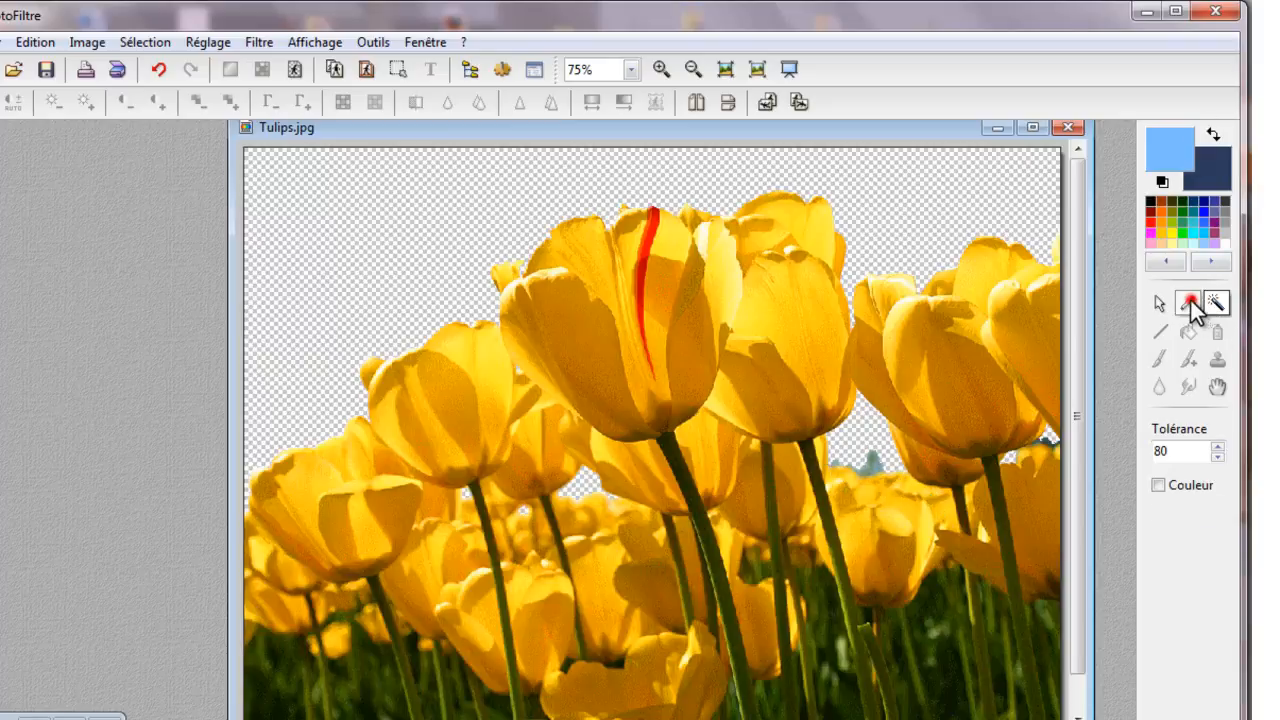
- Sample the grey-green of the distant tree with the Pipette and select that tree remnant with the Magic Wand at a tolerance of 80
{"action": "left_click", "coordinate": [1188, 303]}
{"action": "left_click", "coordinate": [870, 466]}
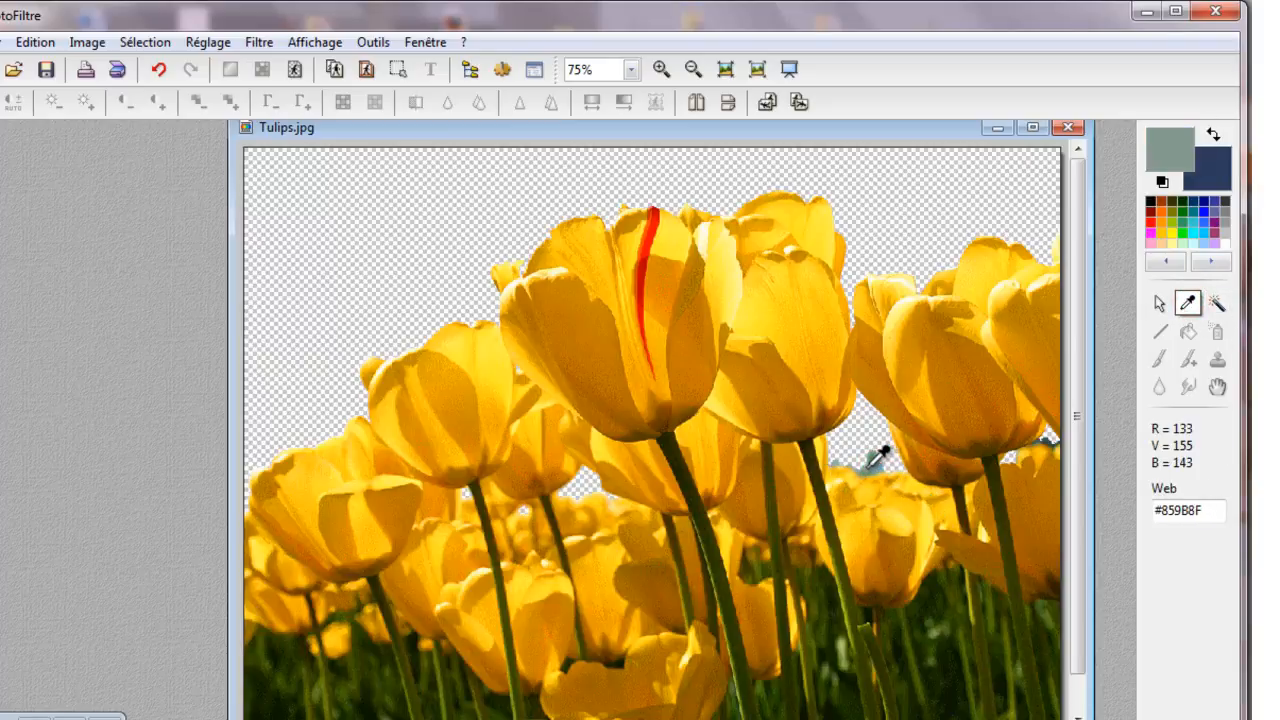
{"action": "left_click", "coordinate": [1217, 303]}
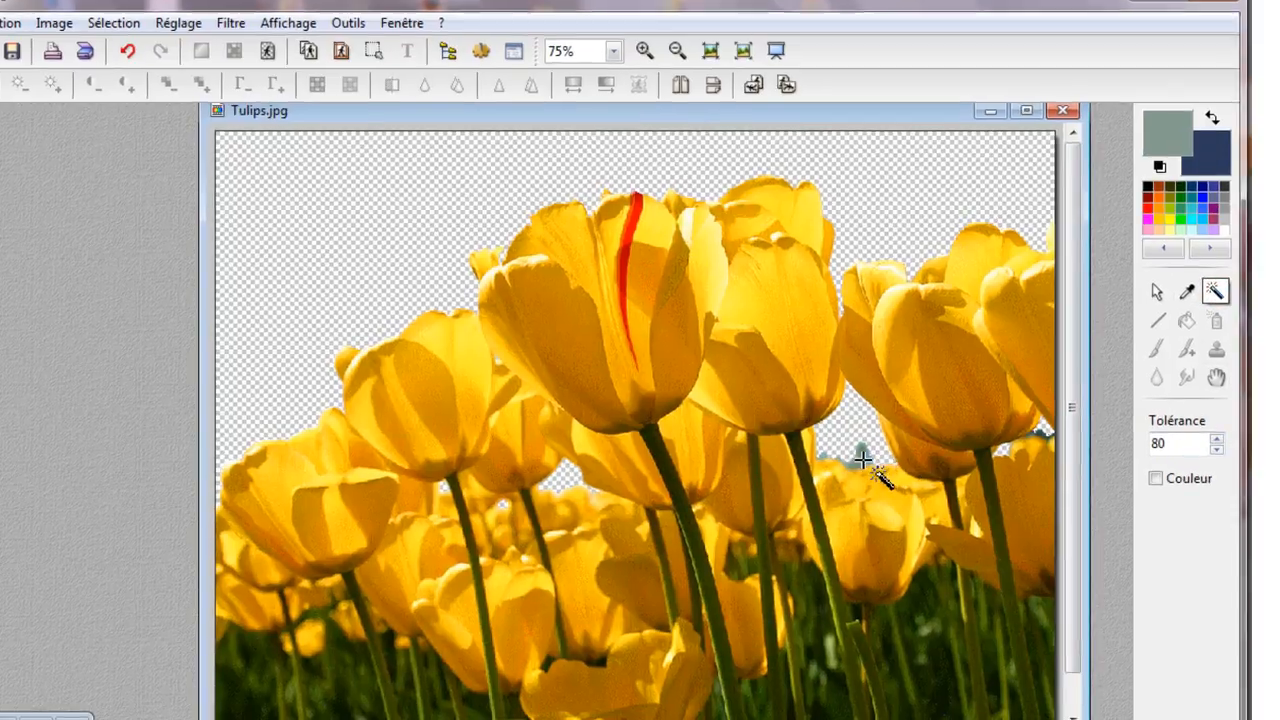
{"action": "left_click", "coordinate": [872, 465]}
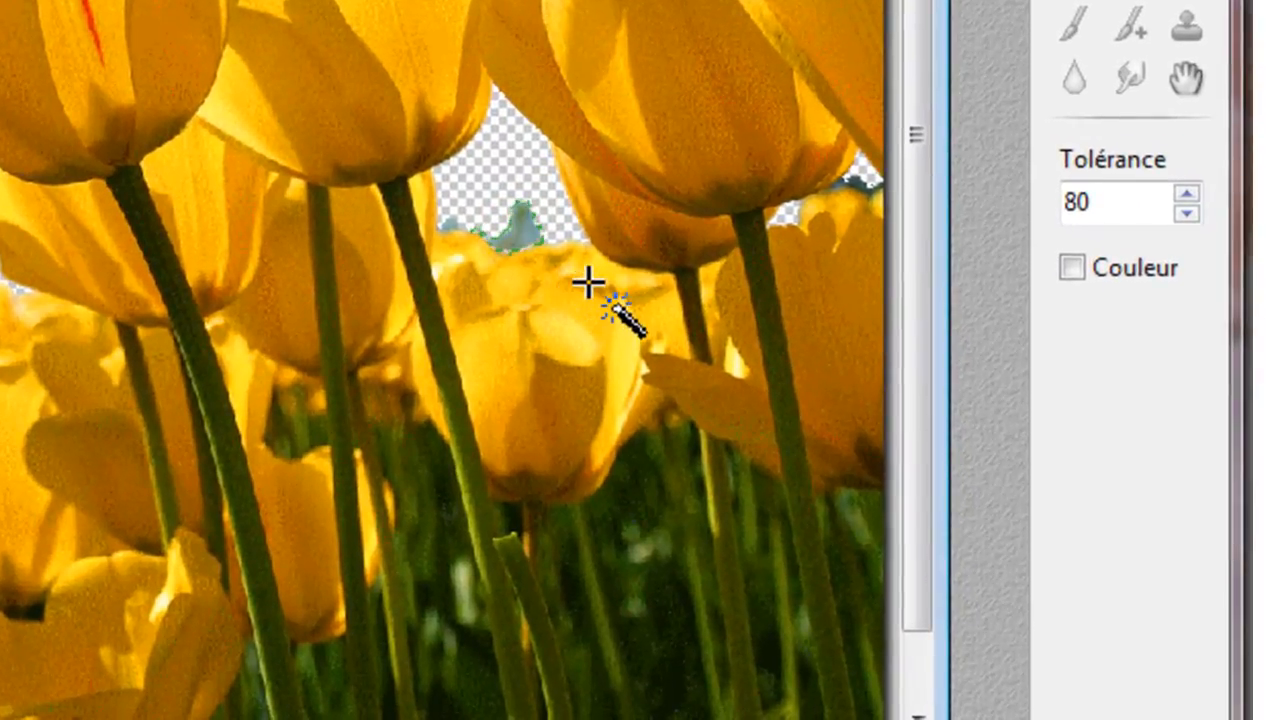
{"action": "scroll", "coordinate": [588, 282], "scroll_direction": "up", "scroll_amount": 3}
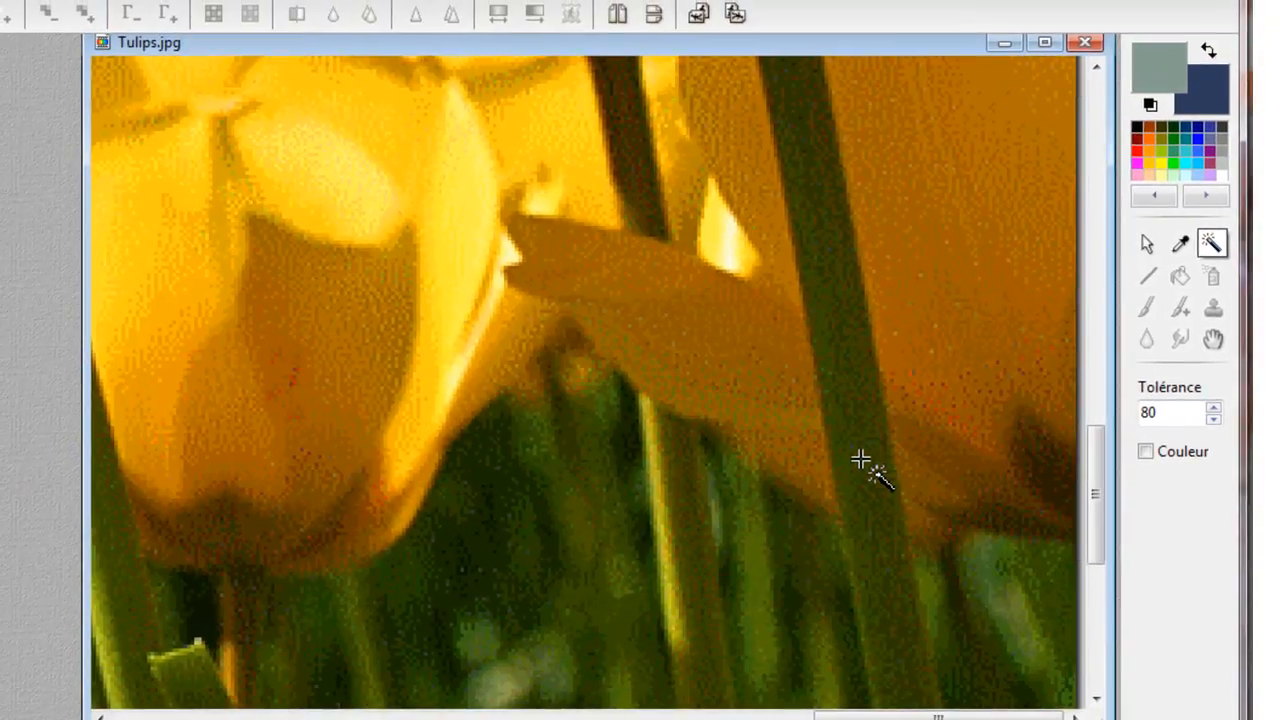
{"action": "scroll", "coordinate": [862, 460], "scroll_direction": "down", "scroll_amount": 3}
{"action": "scroll", "coordinate": [862, 460], "scroll_direction": "up", "scroll_amount": 2}
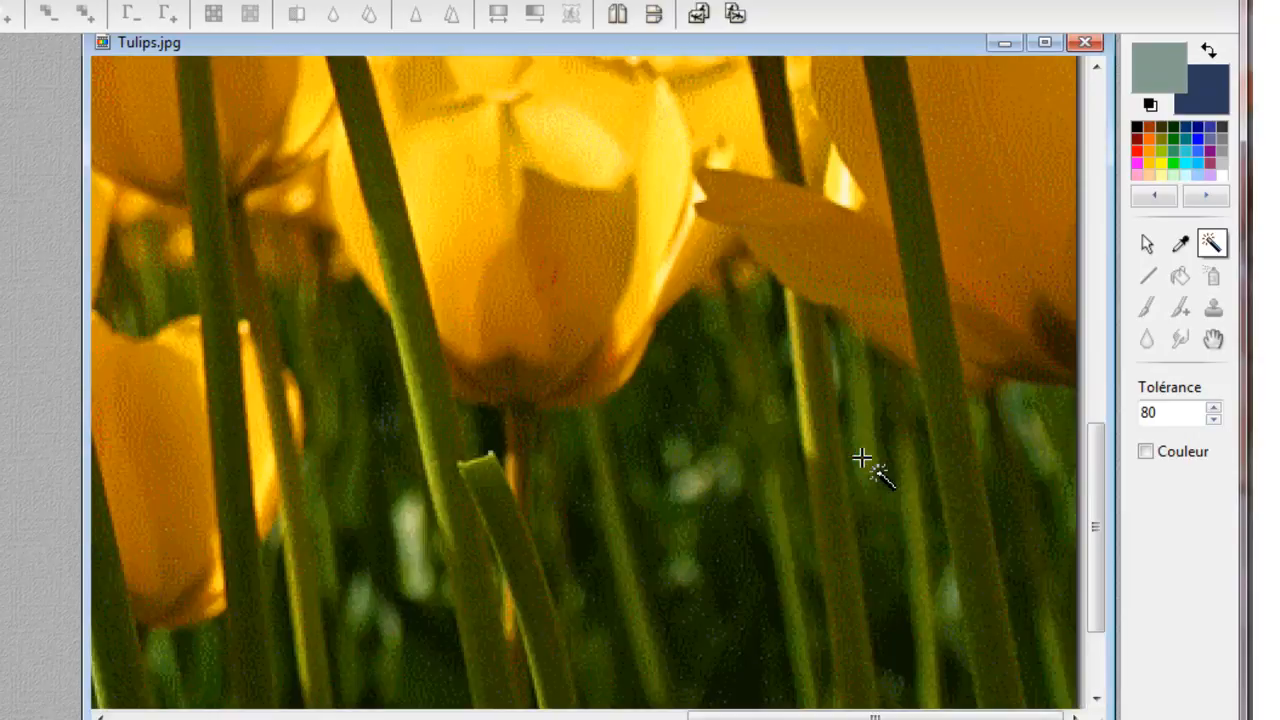
{"action": "left_click_drag", "start_coordinate": [1098, 470], "coordinate": [1098, 358]}
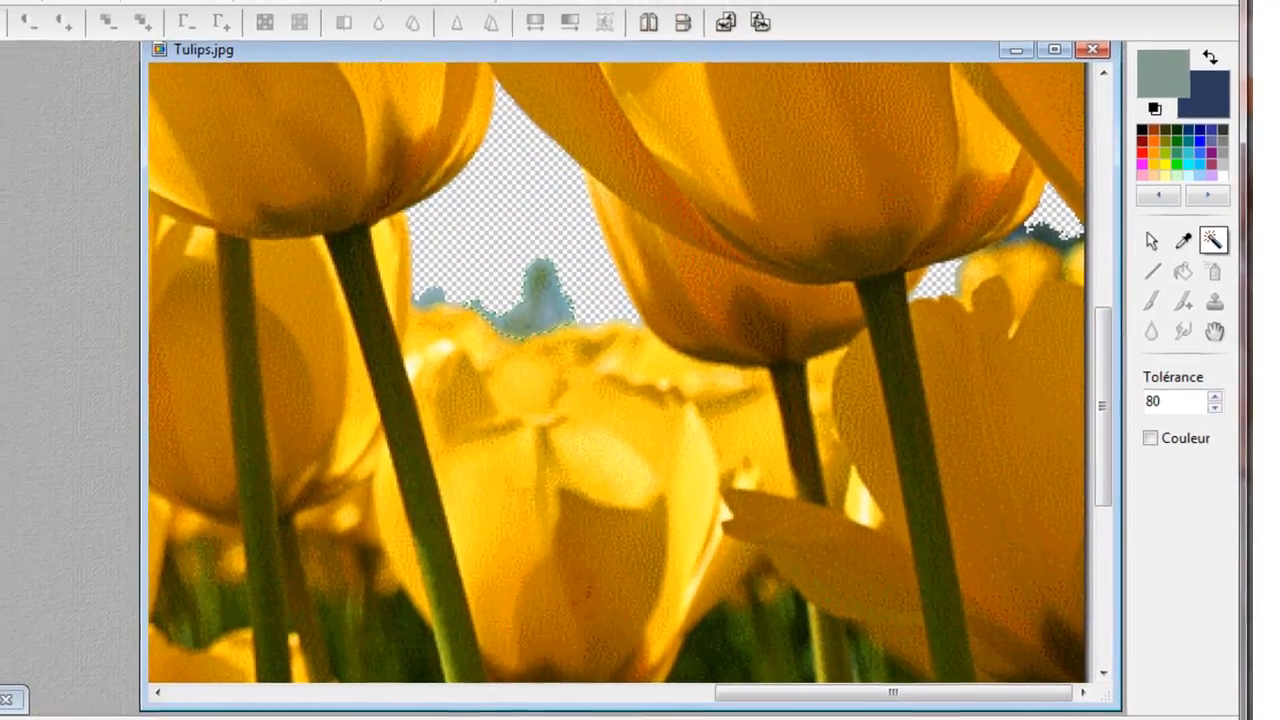
- Apply automatic transparency to the inside of the selected distant tree remnant
{"action": "left_click", "coordinate": [30, 2]}
{"action": "mouse_move", "coordinate": [167, 374]}
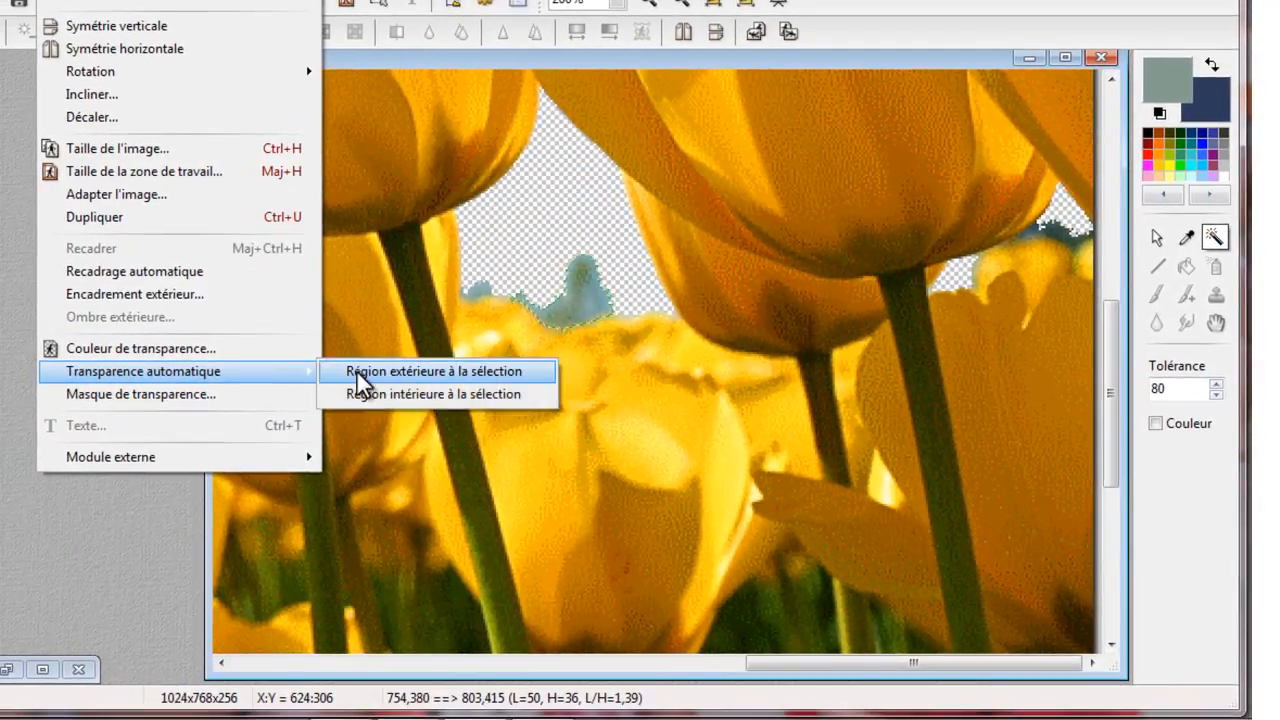
{"action": "left_click", "coordinate": [368, 395]}
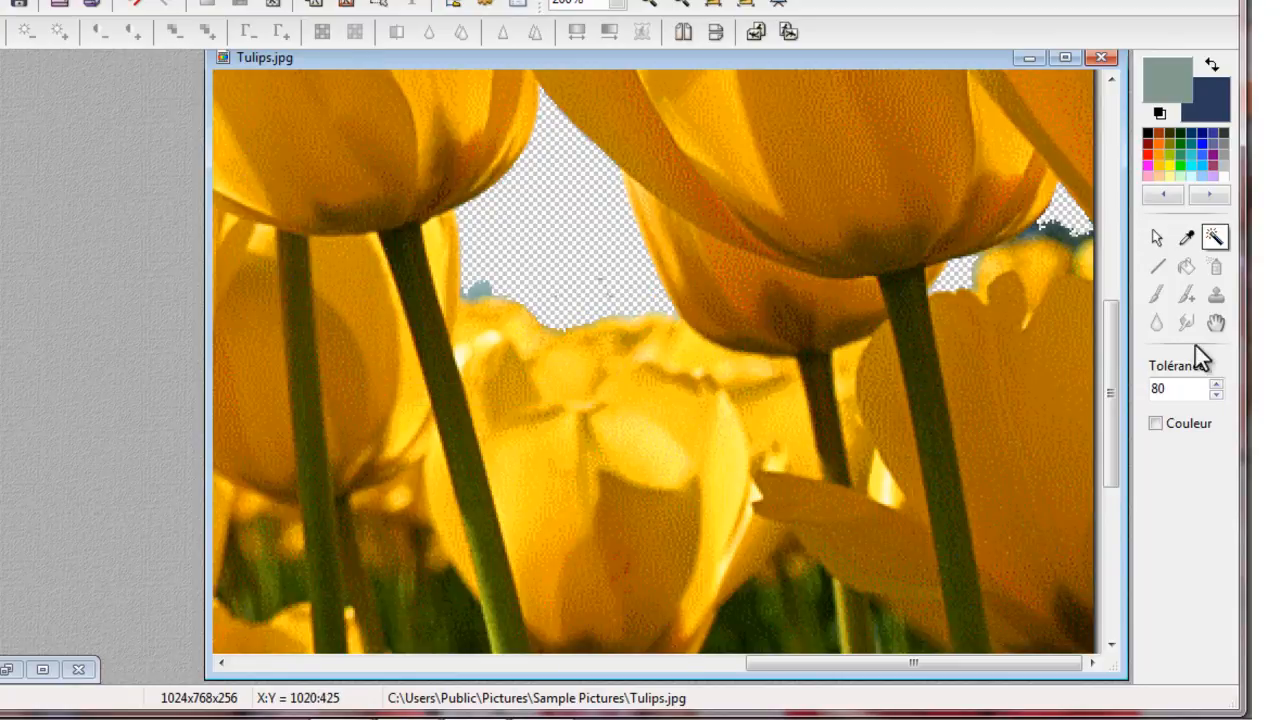
- Select the remaining bluish remnants beside the middle stem and at the image's right edge with the Magic Wand and make them transparent
{"action": "left_click", "coordinate": [478, 293]}
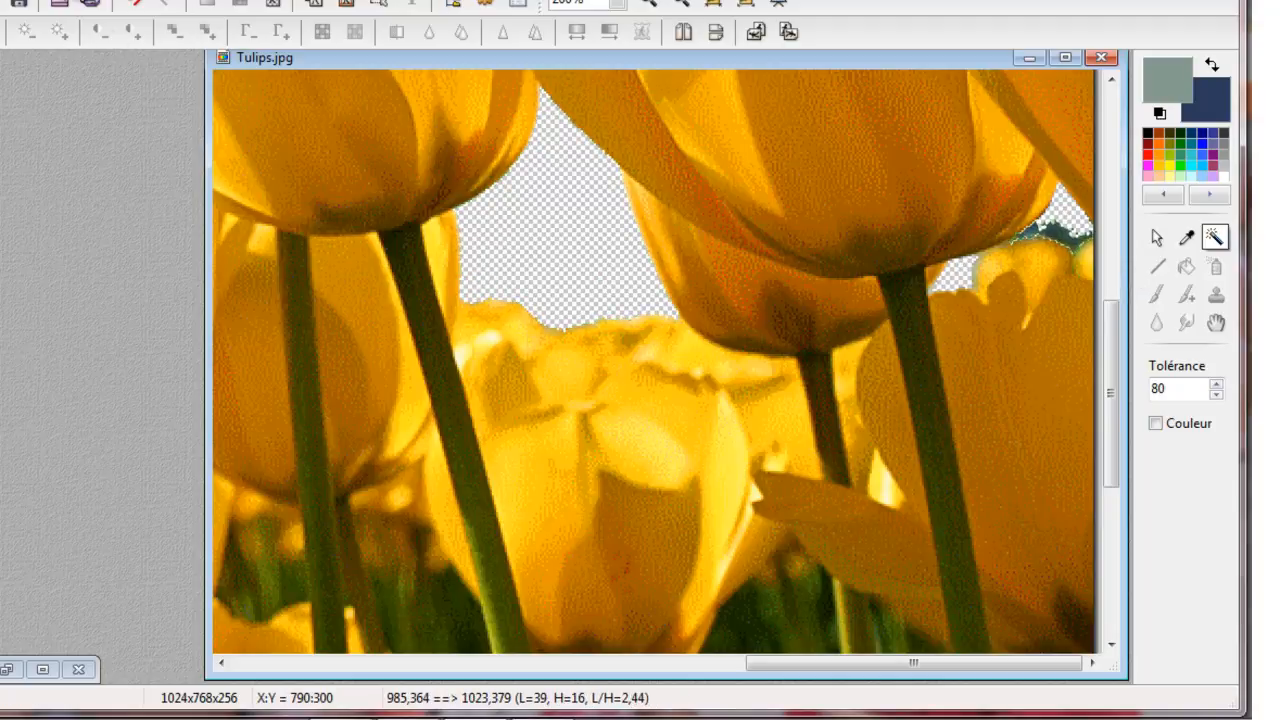
{"action": "left_click", "coordinate": [52, 1]}
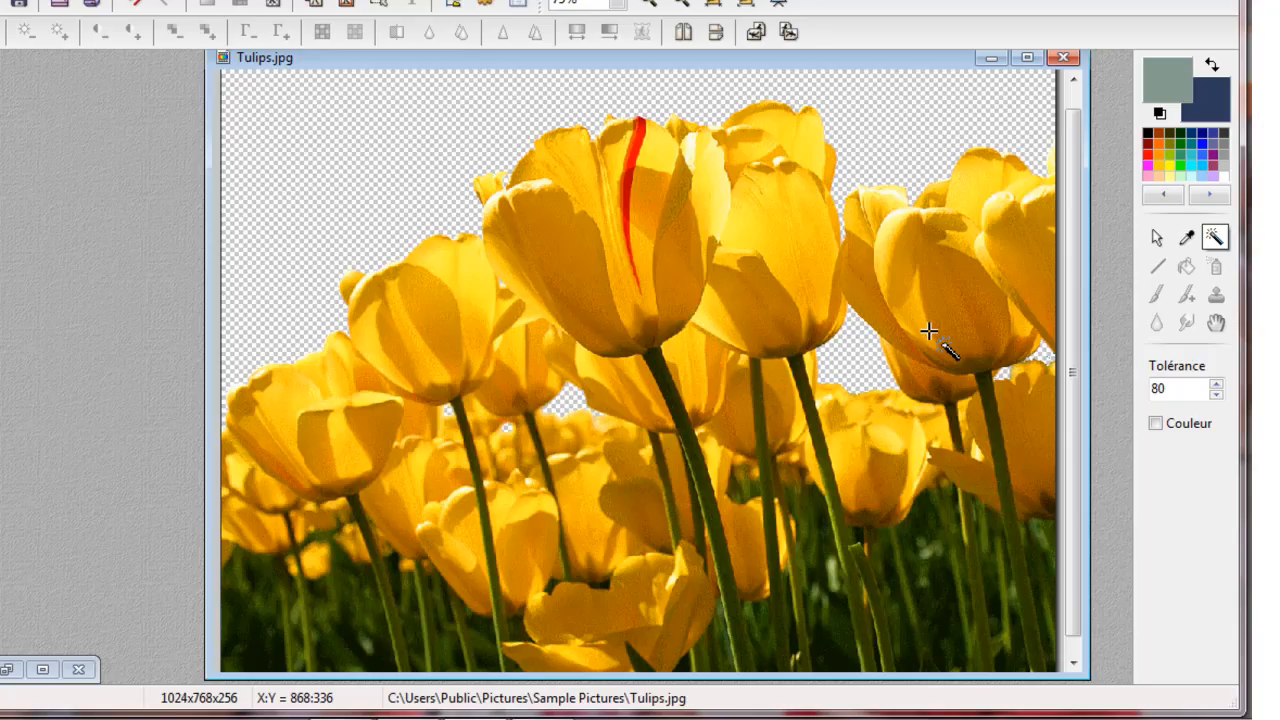
{"action": "scroll", "coordinate": [929, 331], "scroll_direction": "down", "scroll_amount": 1}
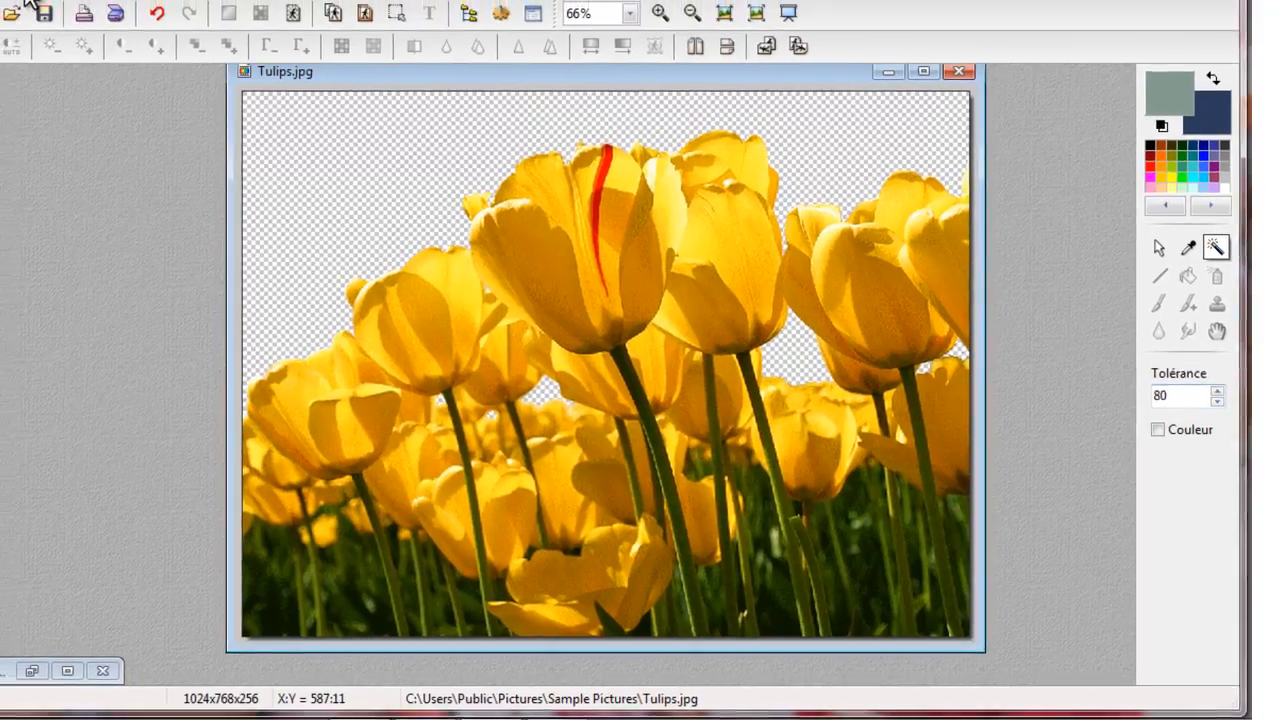
- Select the whole Tulips.jpg image and copy it
{"action": "left_click", "coordinate": [63, 10]}
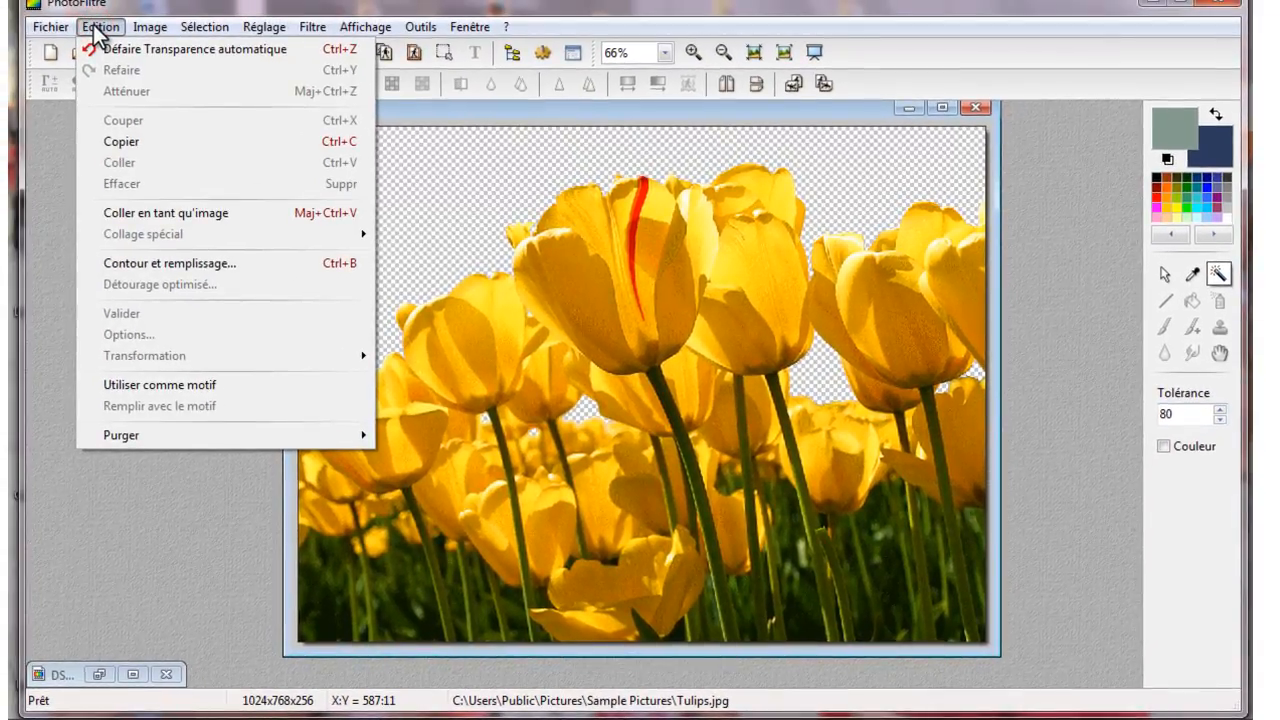
{"action": "left_click", "coordinate": [97, 28]}
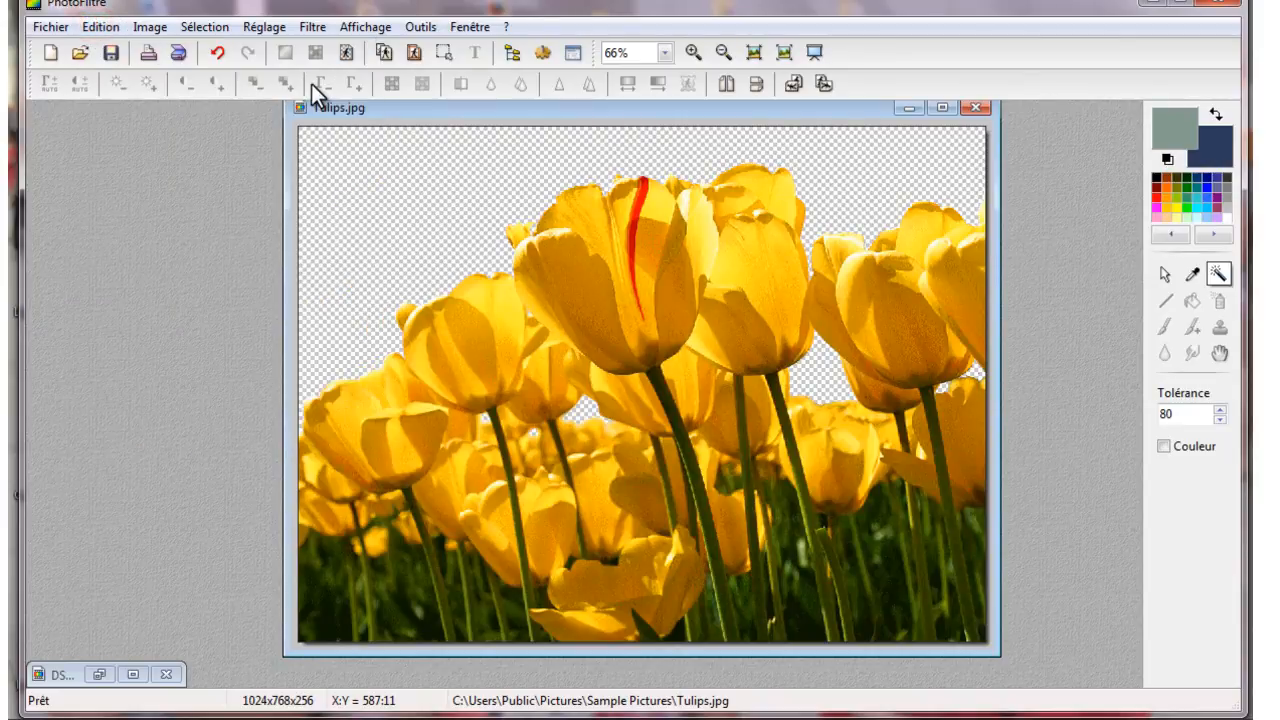
{"action": "key", "text": "ctrl+a"}
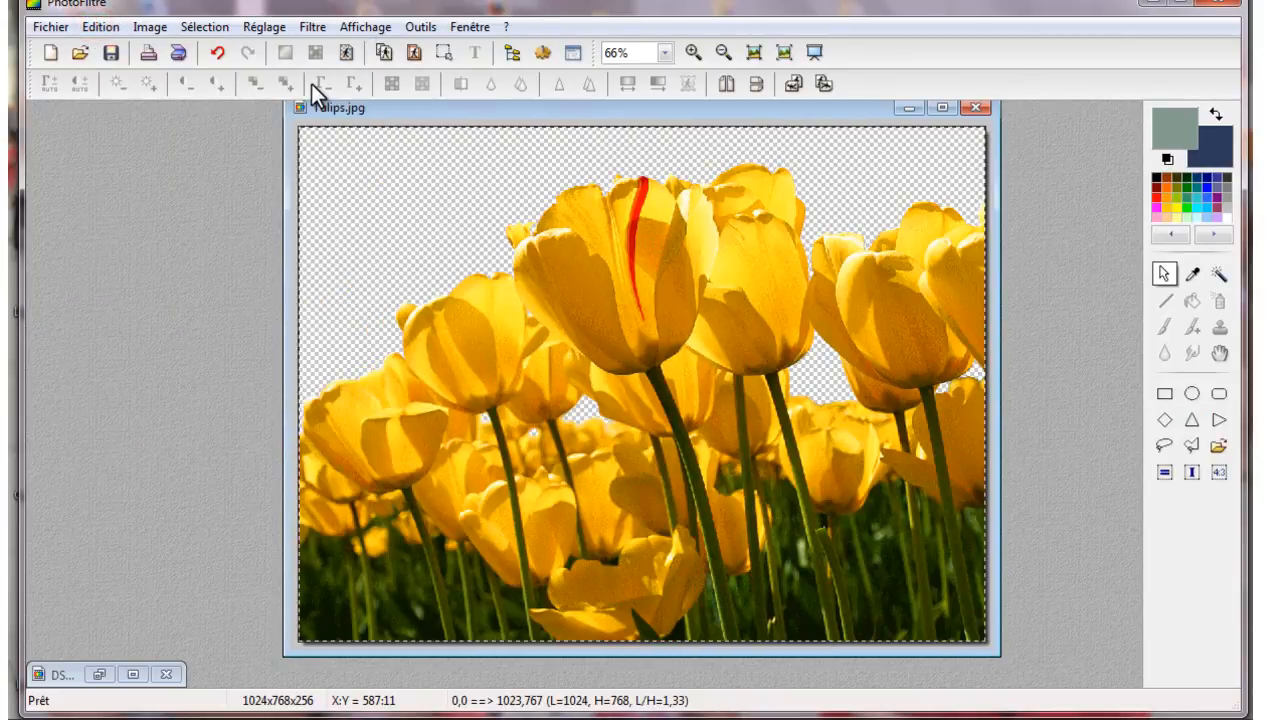
{"action": "left_click", "coordinate": [148, 27]}
{"action": "mouse_move", "coordinate": [100, 27]}
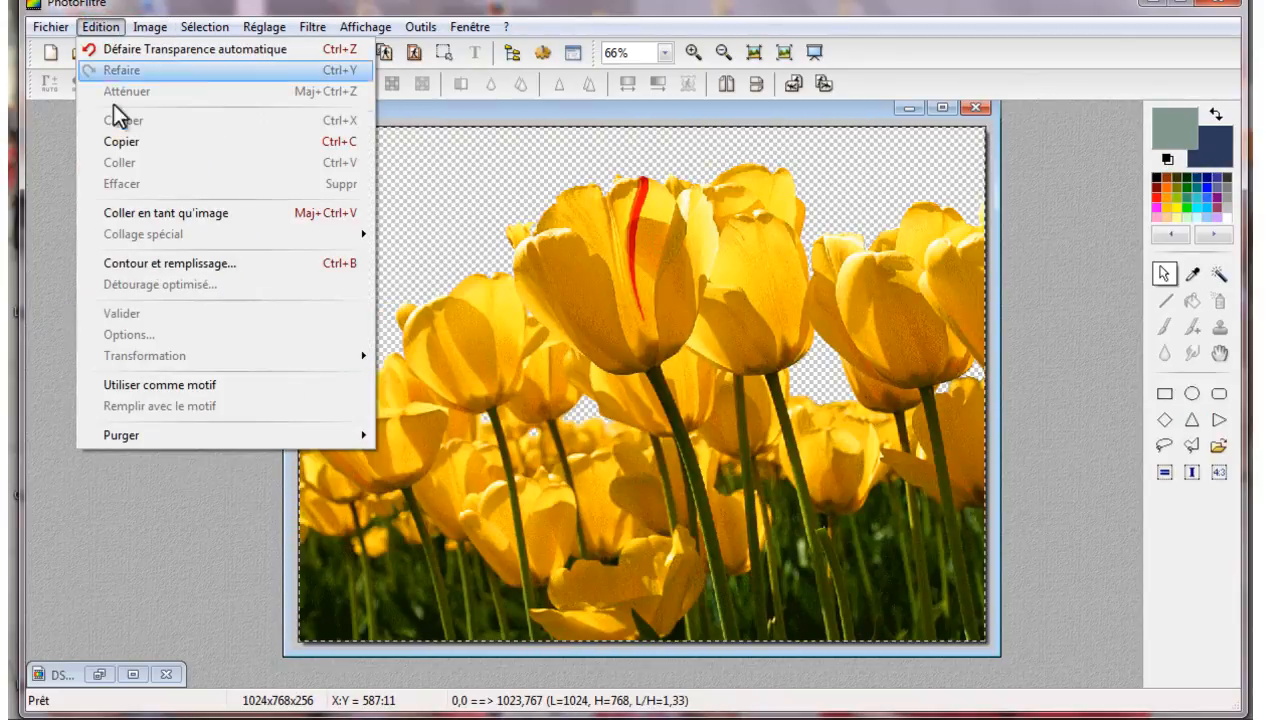
{"action": "left_click", "coordinate": [121, 141]}
- Switch to the building photo DSC_0133.JPG and paste the copied tulips onto it
{"action": "left_click", "coordinate": [132, 674]}
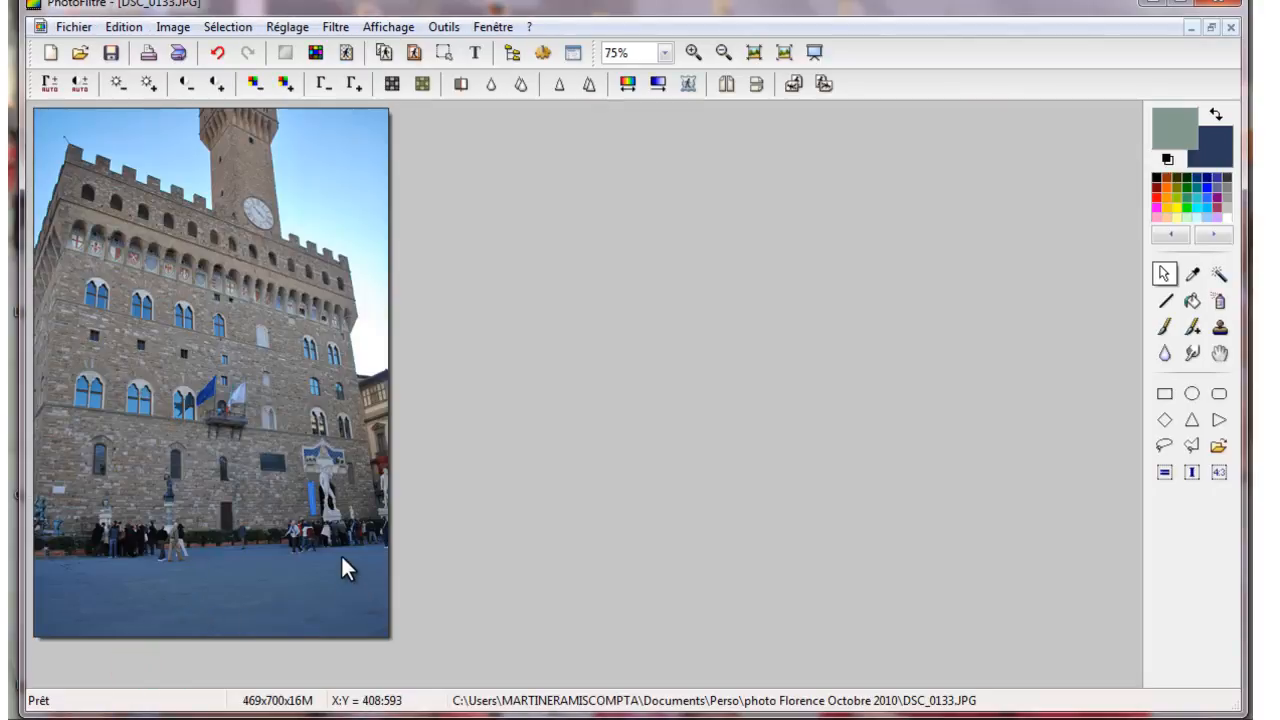
{"action": "left_click", "coordinate": [124, 27]}
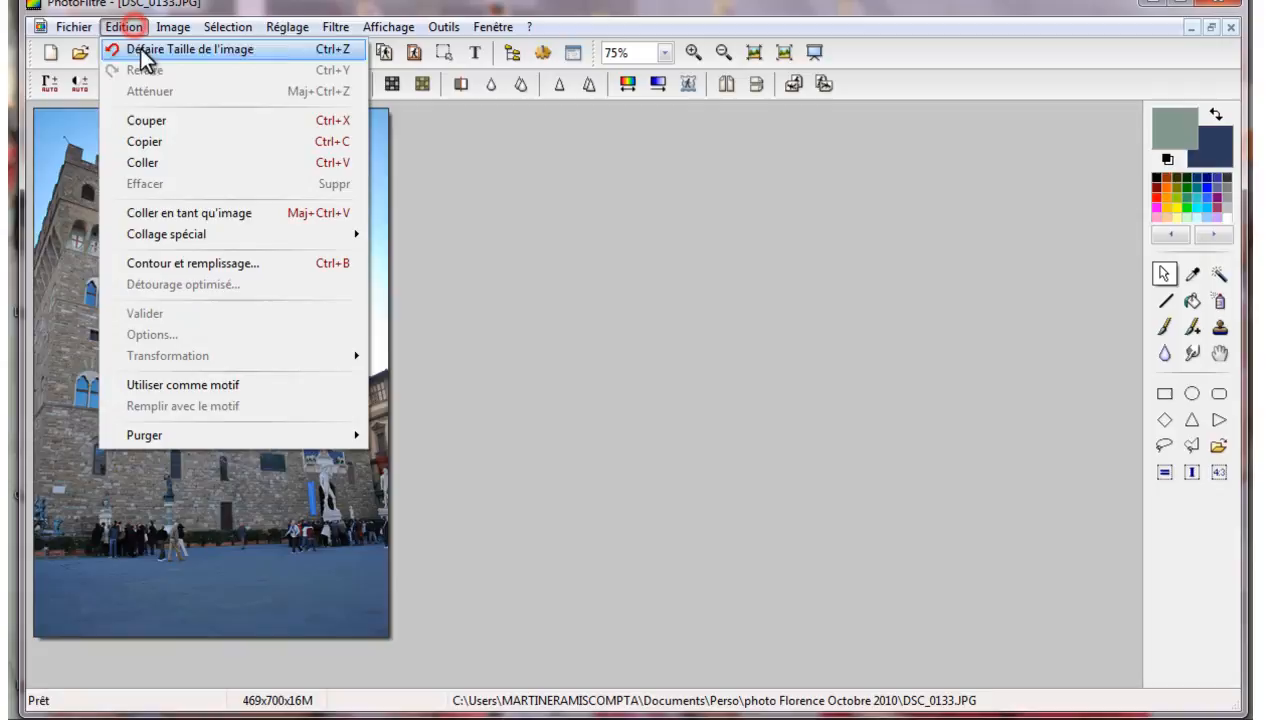
{"action": "left_click", "coordinate": [192, 162]}
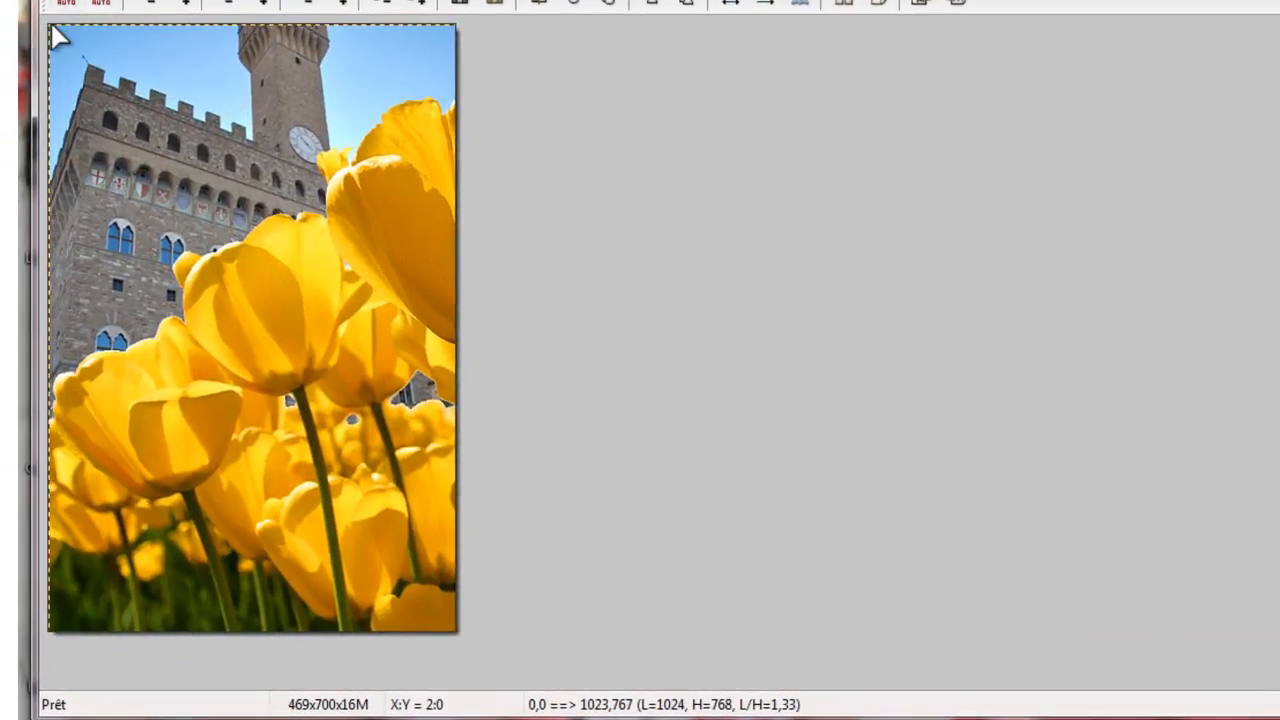
- Scale the pasted tulips down proportionally to about 547 by 410 pixels
{"action": "left_click_drag", "start_coordinate": [53, 30], "coordinate": [278, 476]}
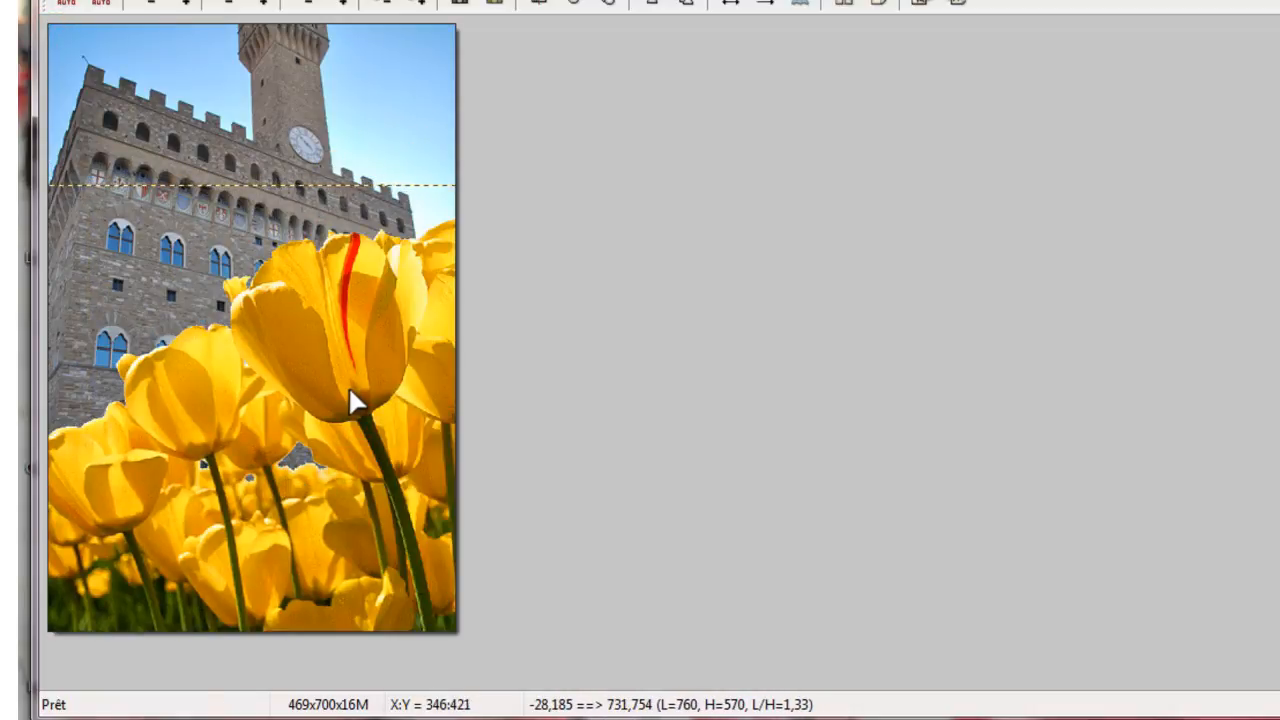
{"action": "left_click_drag", "start_coordinate": [286, 330], "coordinate": [380, 360]}
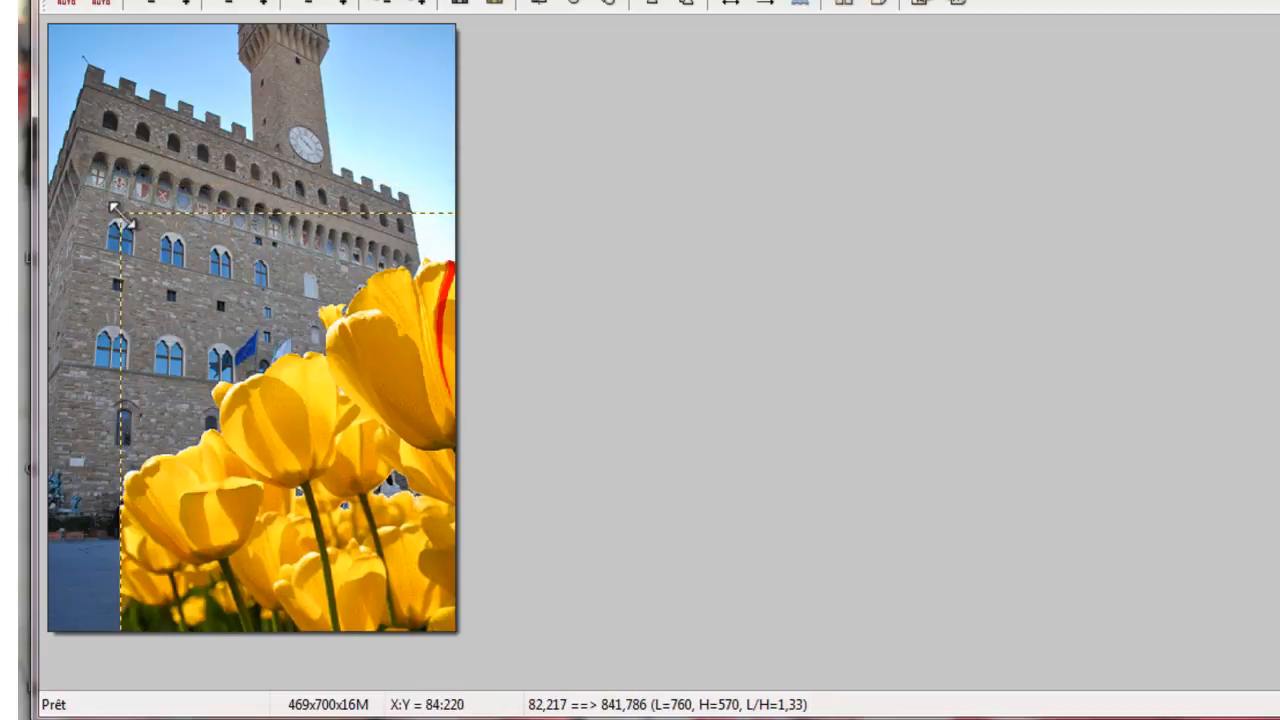
{"action": "left_click_drag", "start_coordinate": [120, 214], "coordinate": [246, 356]}
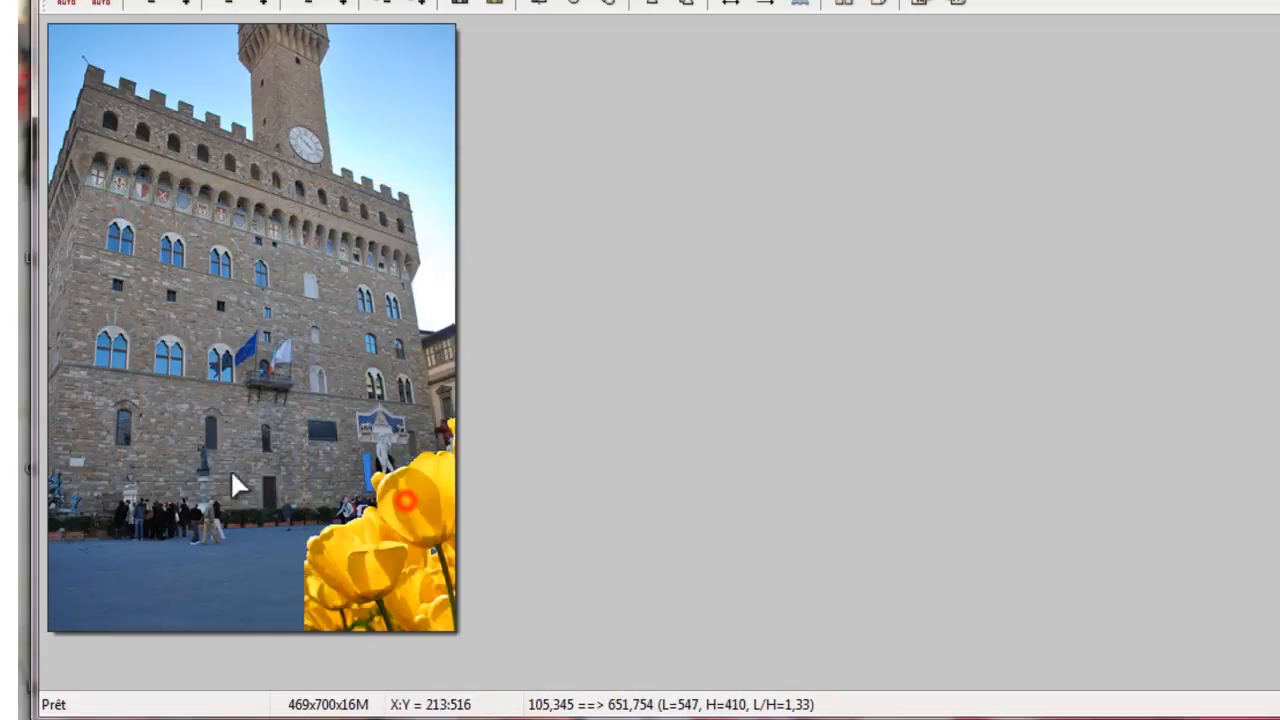
- Position the pasted tulips across the lower part of the building photo, with their upper-left corner at about -2,350, and validate the paste
{"action": "left_click_drag", "start_coordinate": [231, 471], "coordinate": [168, 472]}
{"action": "left_click_drag", "start_coordinate": [355, 506], "coordinate": [328, 507]}
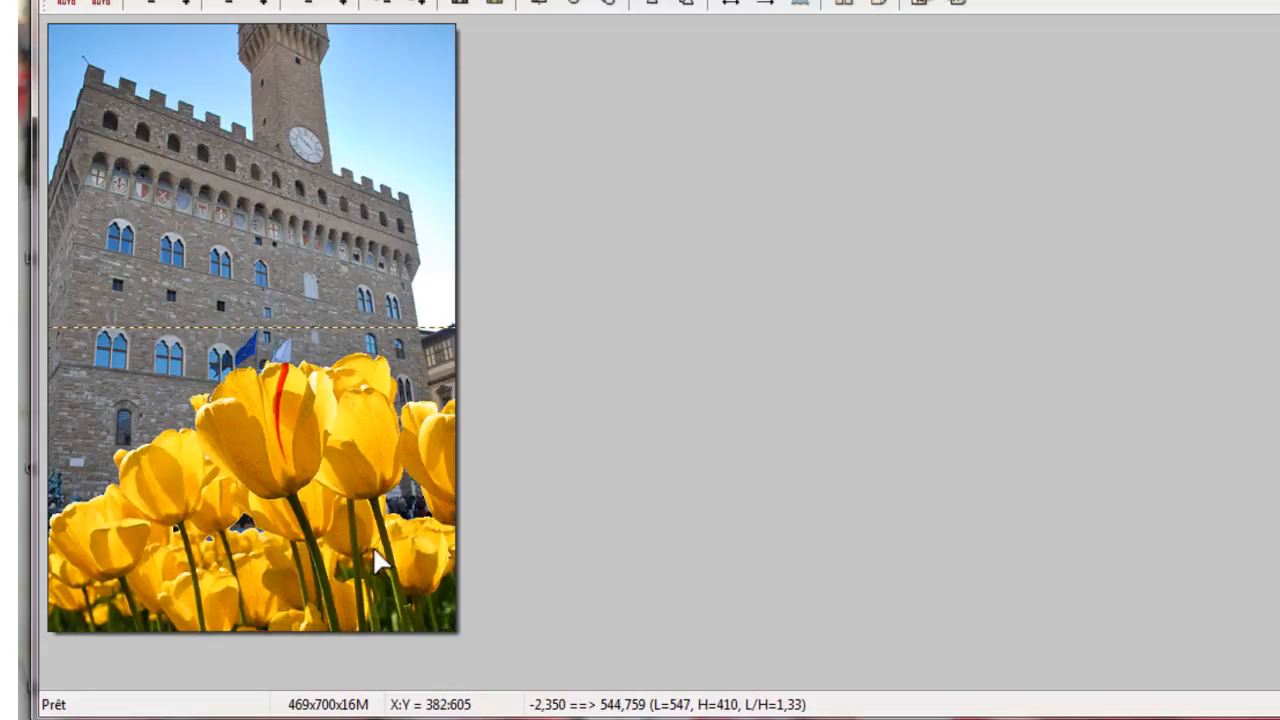
{"action": "right_click", "coordinate": [348, 458]}
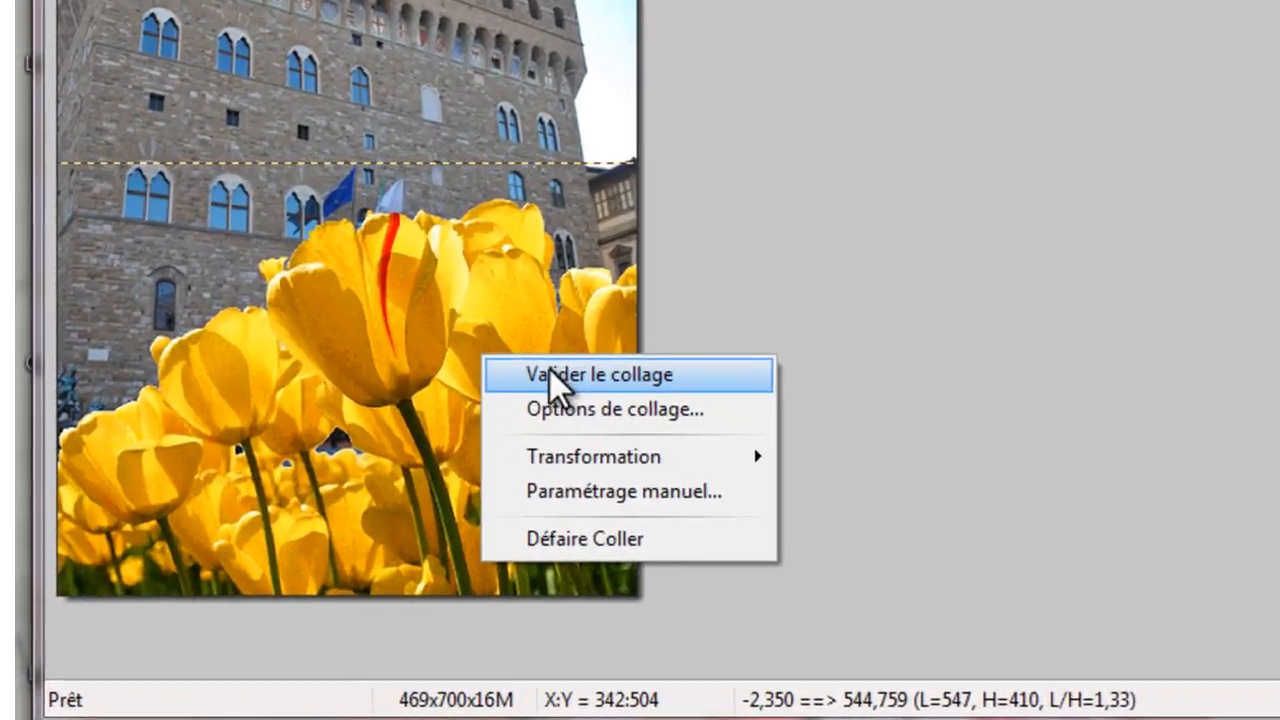
{"action": "left_click", "coordinate": [556, 373]}
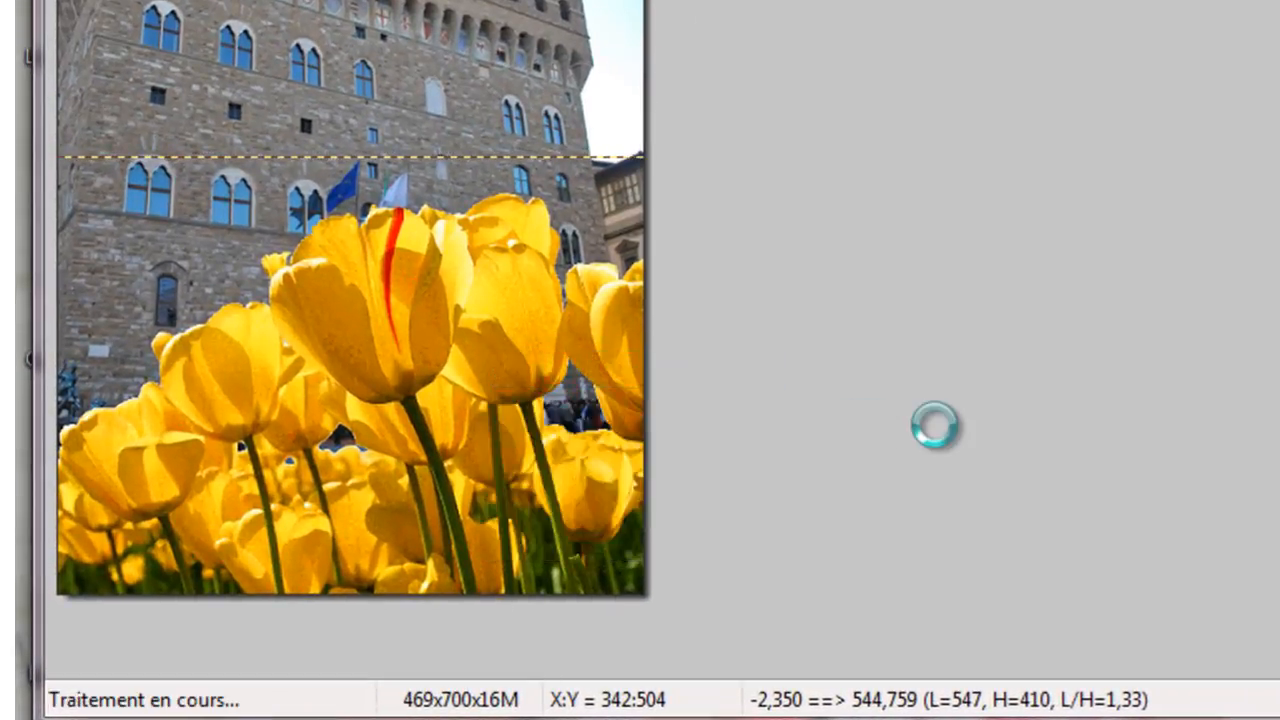